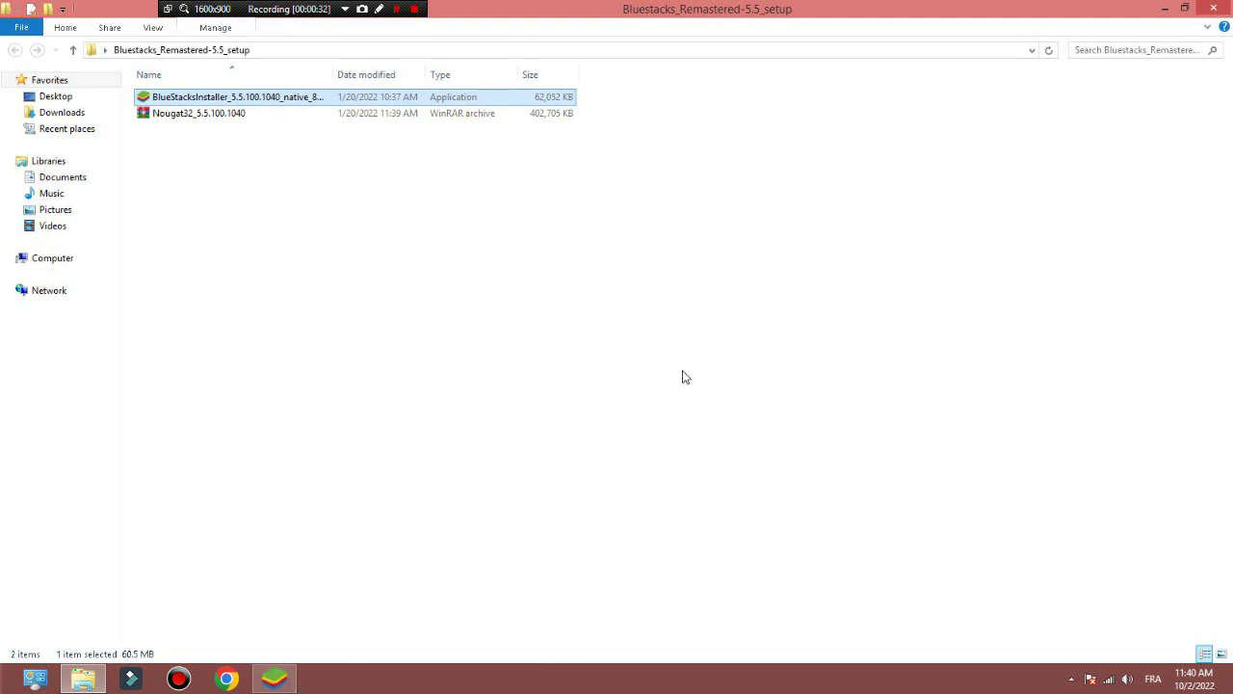
# - Close the setup folder, install BlueStacks 5 with the default options and launch it
pyautogui.click(1213, 9)
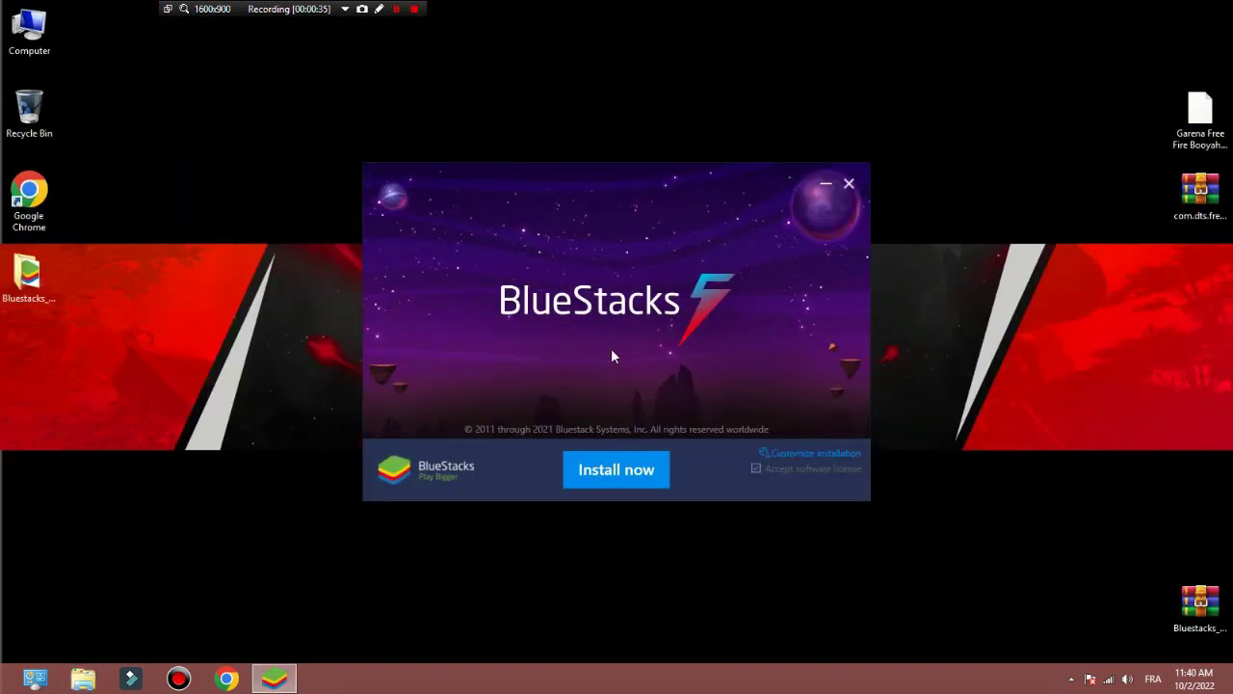
pyautogui.click(610, 471)
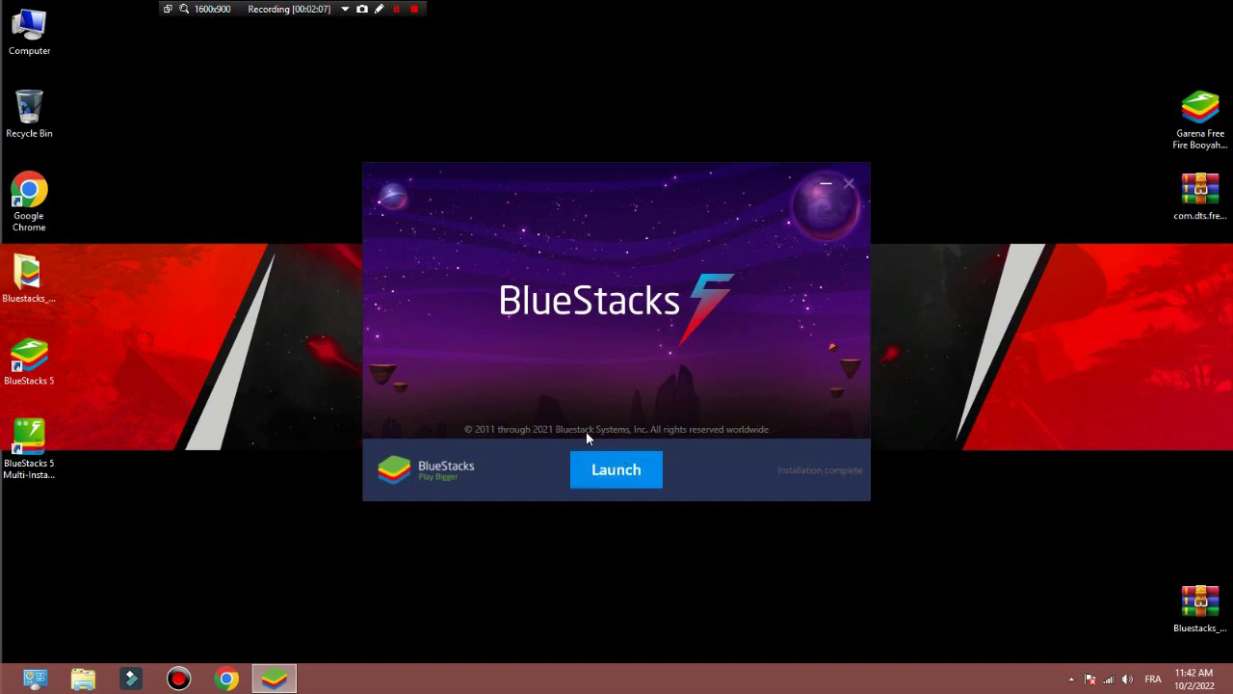
pyautogui.click(618, 468)
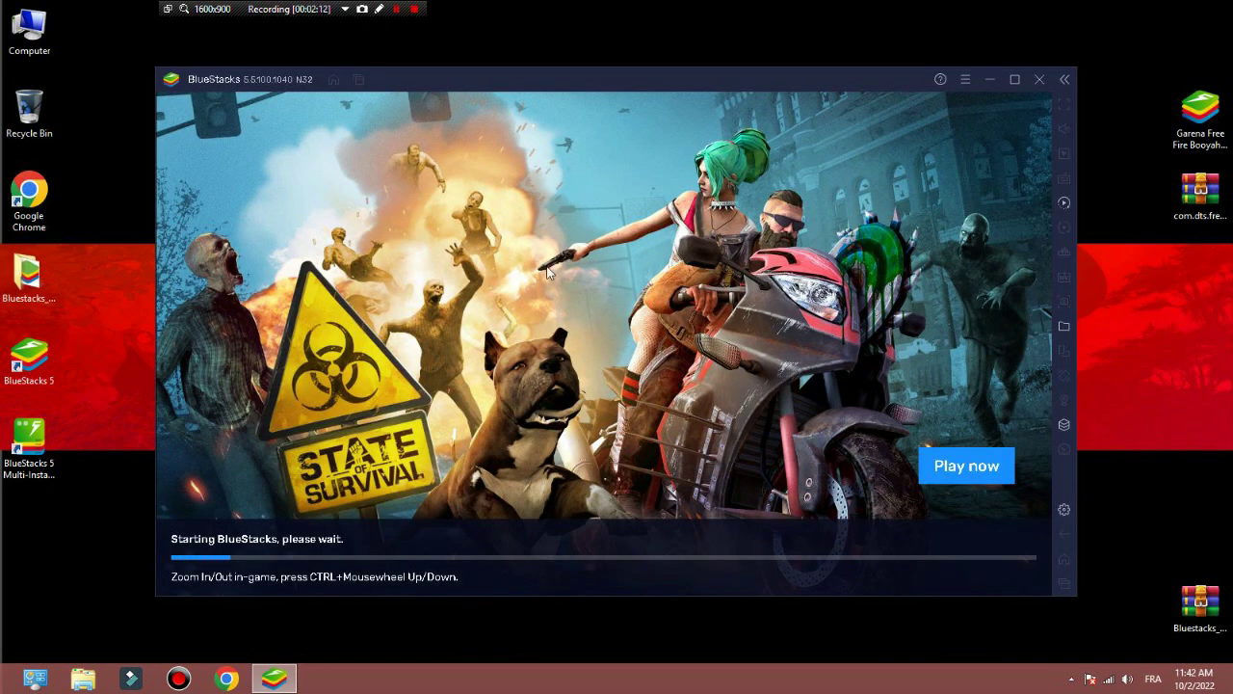
# - Open the emulator's performance settings and set the CPU allocation to Low (1 Core)
pyautogui.click(966, 79)
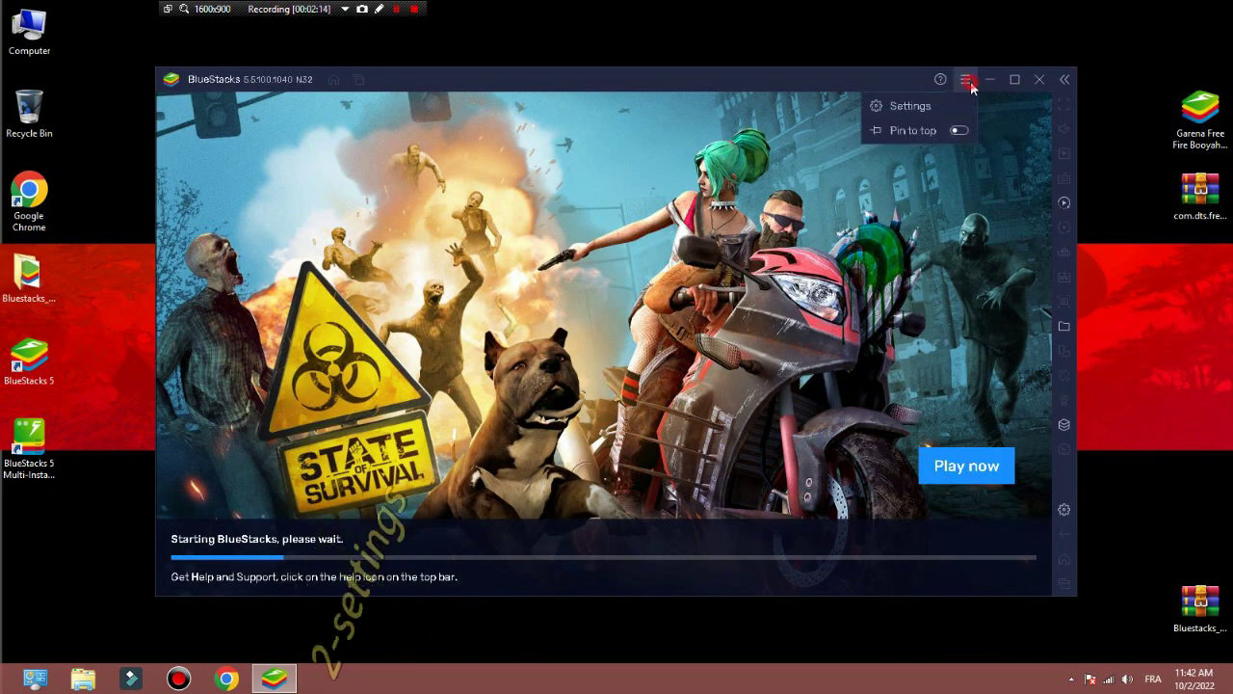
pyautogui.click(910, 106)
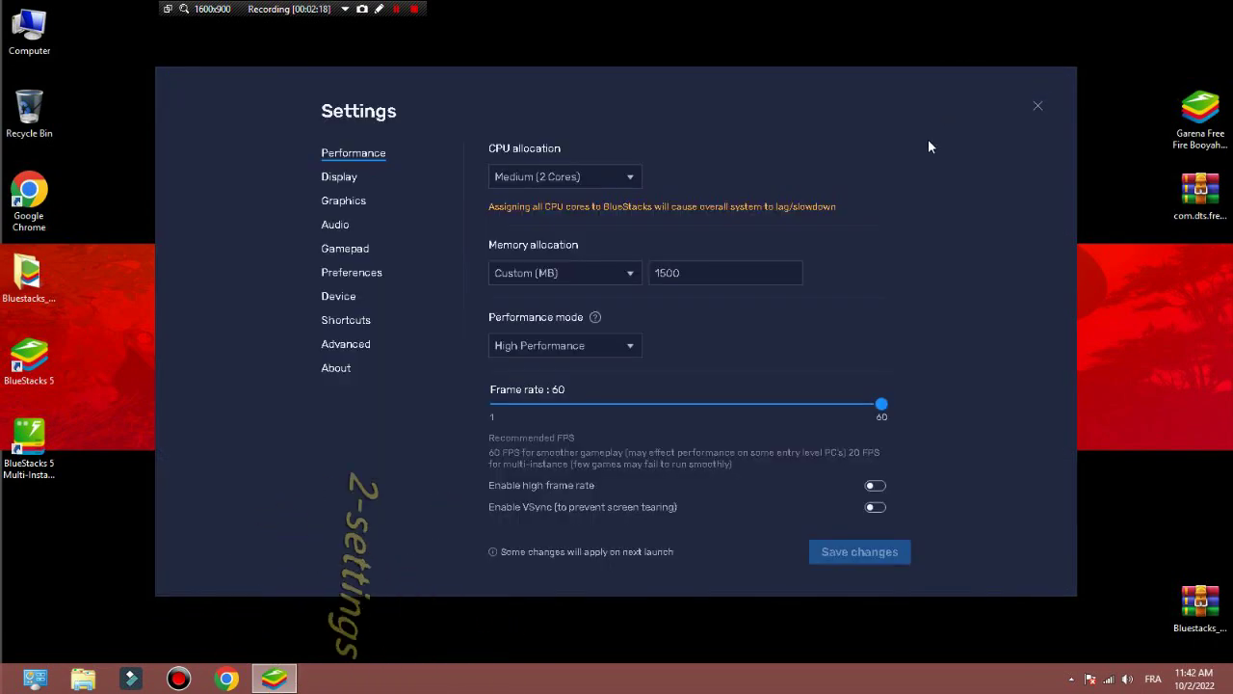
pyautogui.click(544, 176)
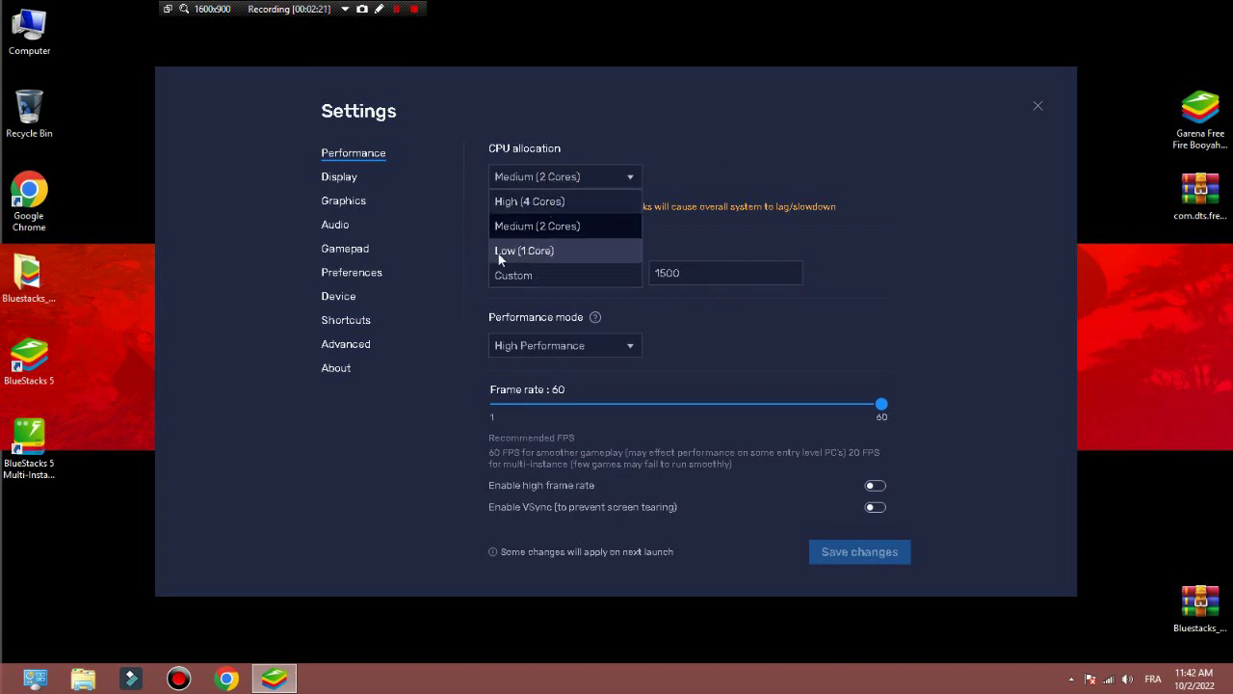
pyautogui.click(583, 251)
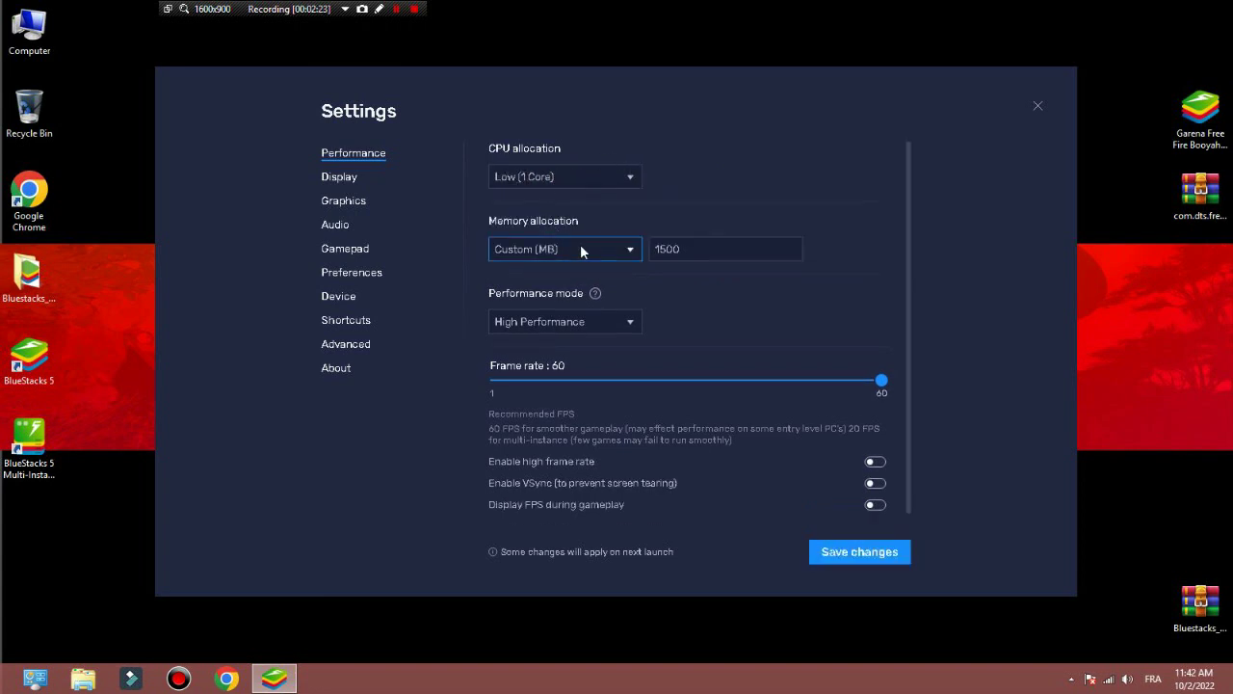
# - Set the memory allocation to Low (1 GB)
pyautogui.click(545, 251)
pyautogui.click(724, 251)
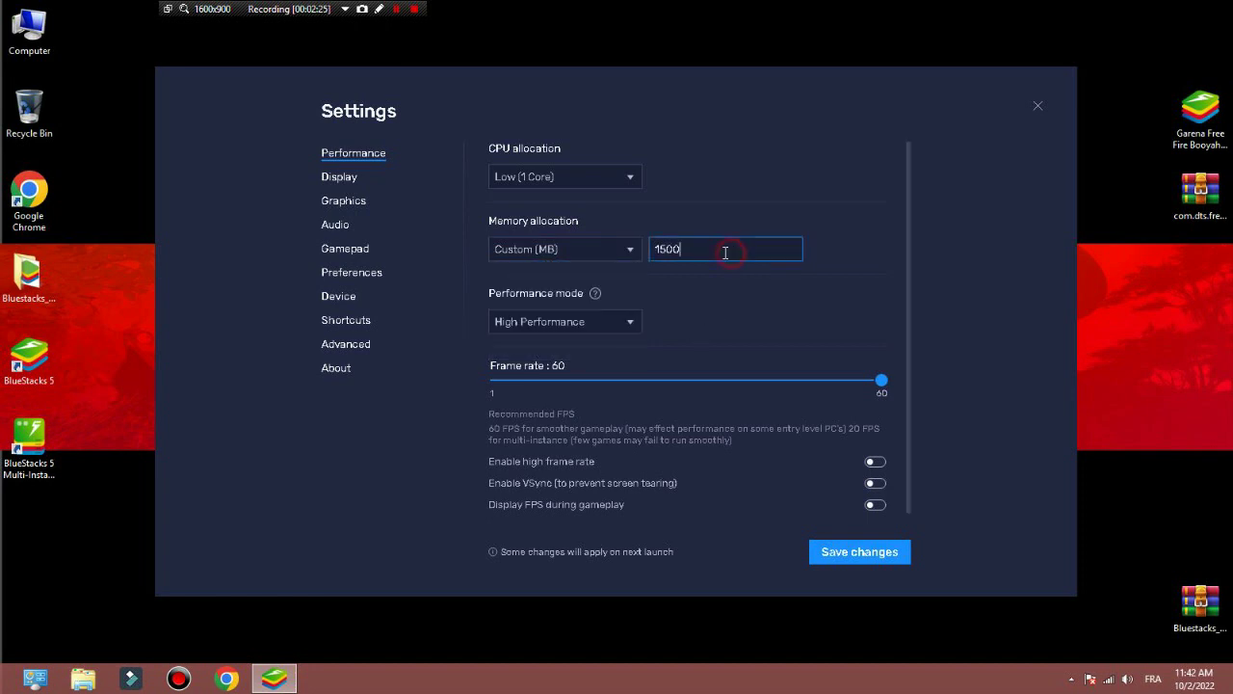
pyautogui.click(607, 252)
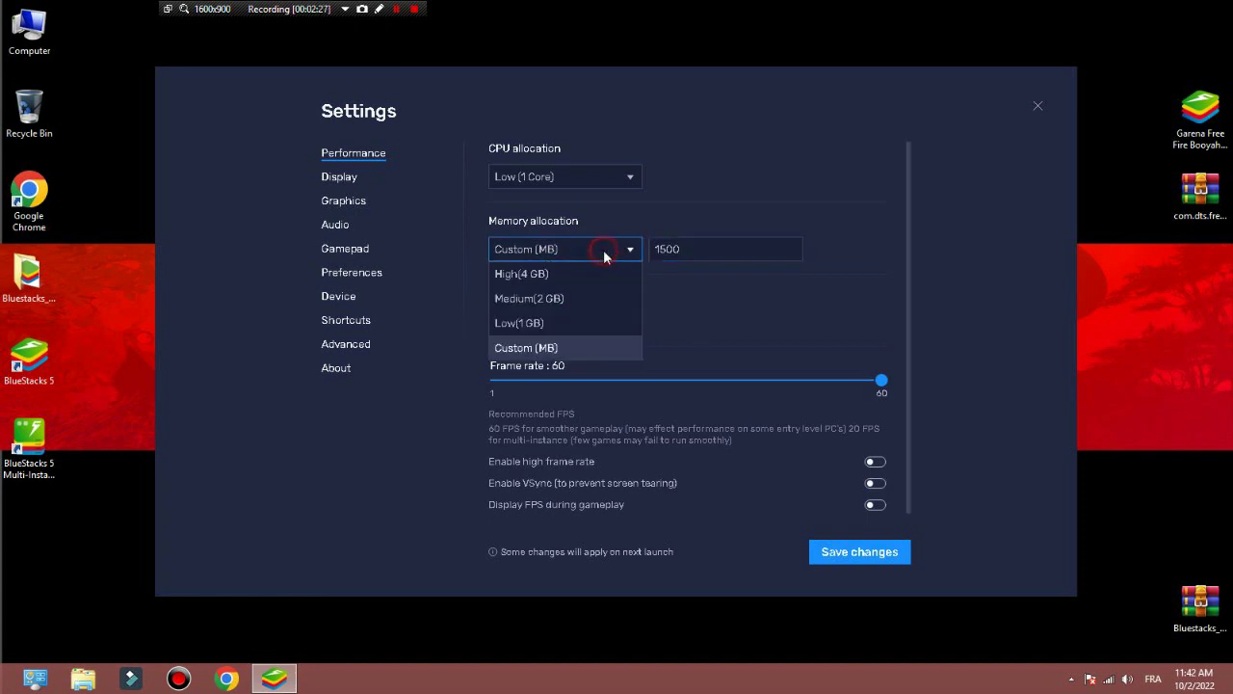
pyautogui.click(551, 325)
pyautogui.click(720, 315)
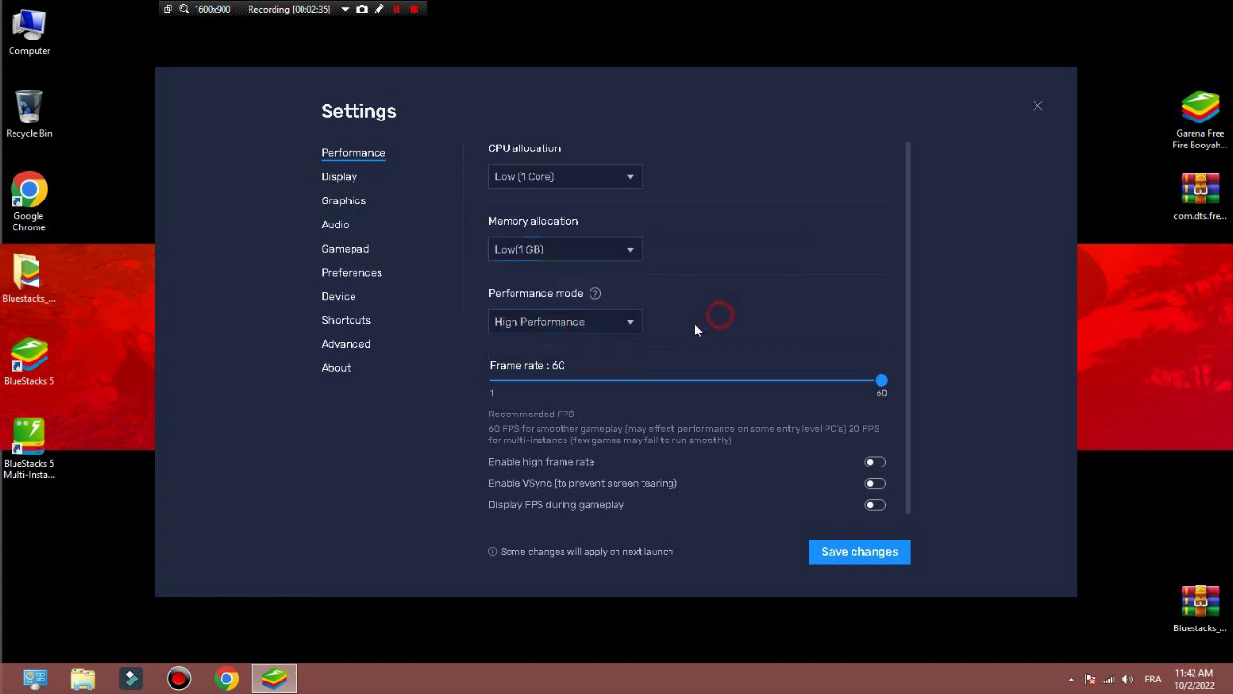
# - Save the changed performance settings and restart BlueStacks
pyautogui.scroll(-1, 747, 426)
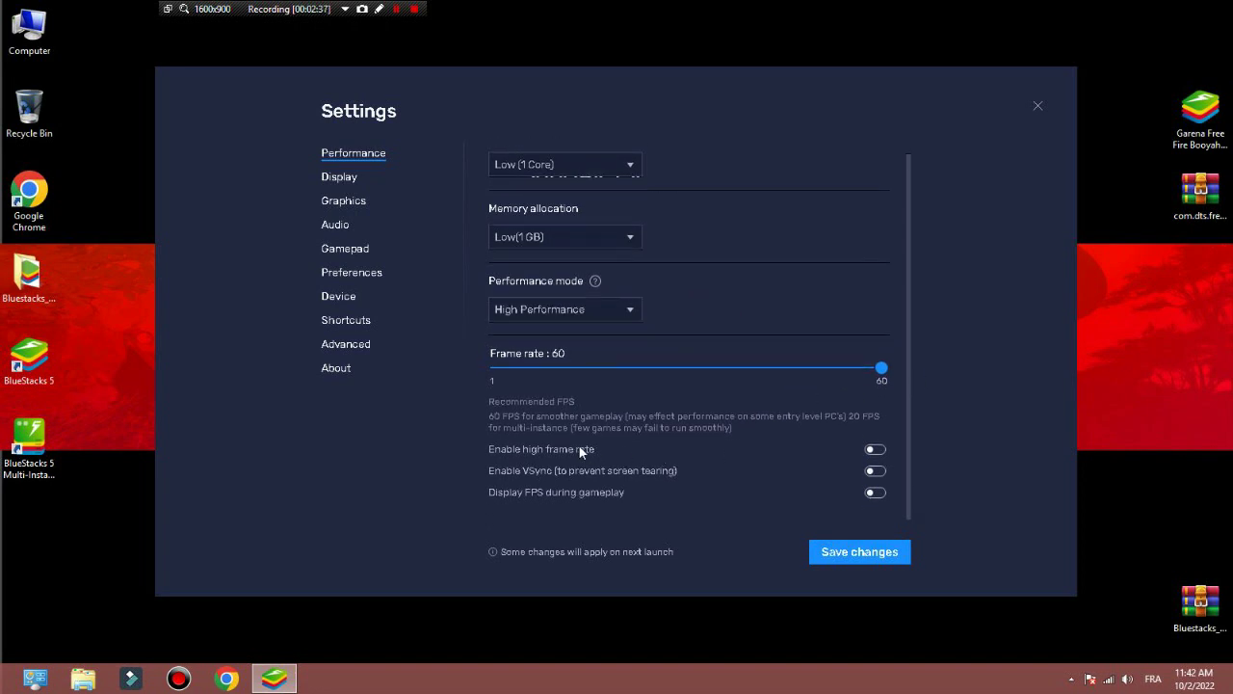
pyautogui.click(834, 557)
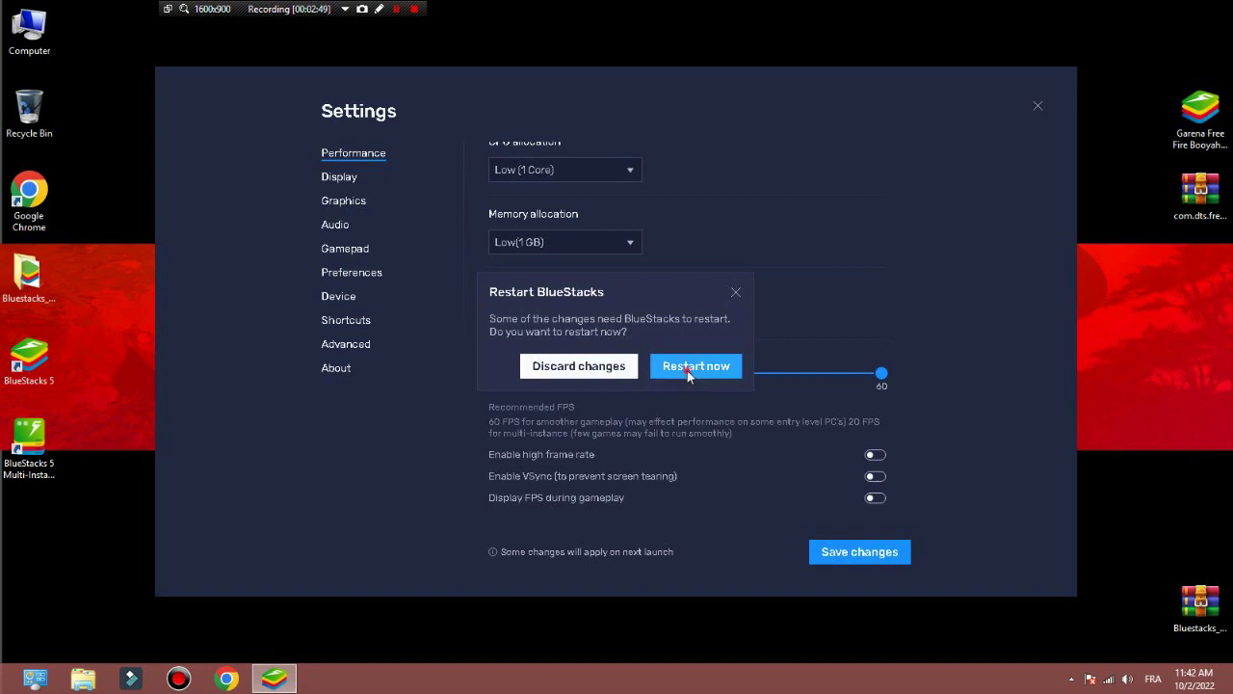
pyautogui.click(686, 369)
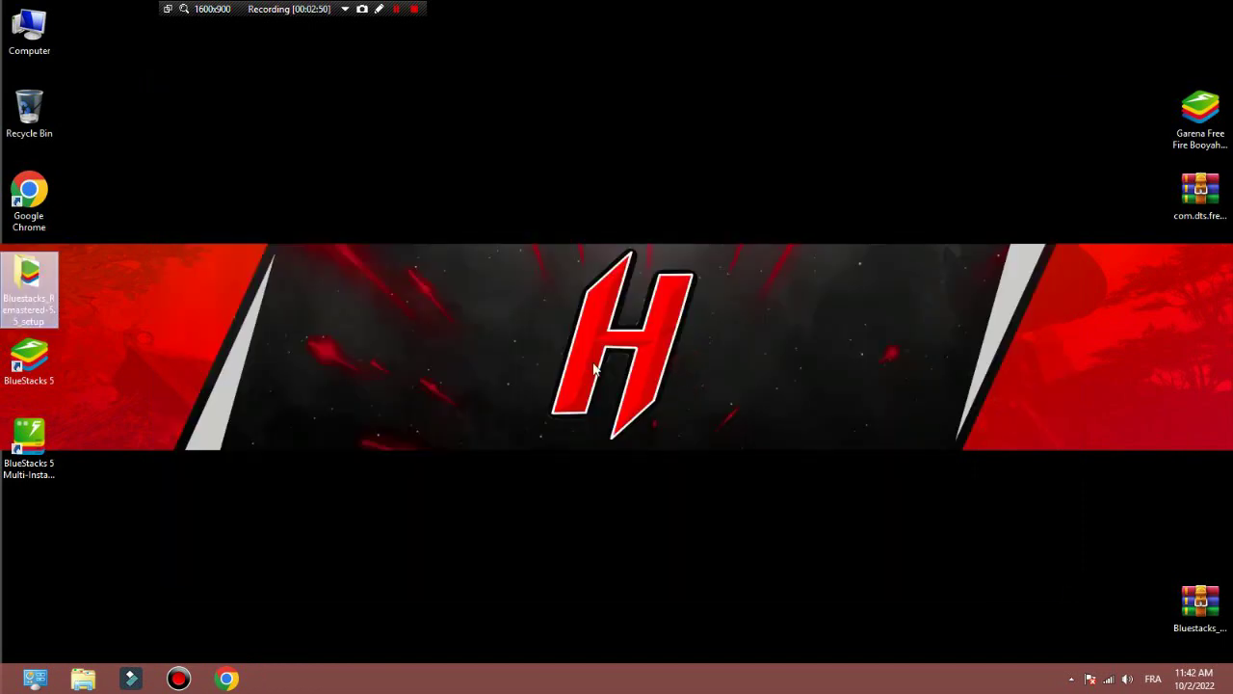
pyautogui.click(537, 330)
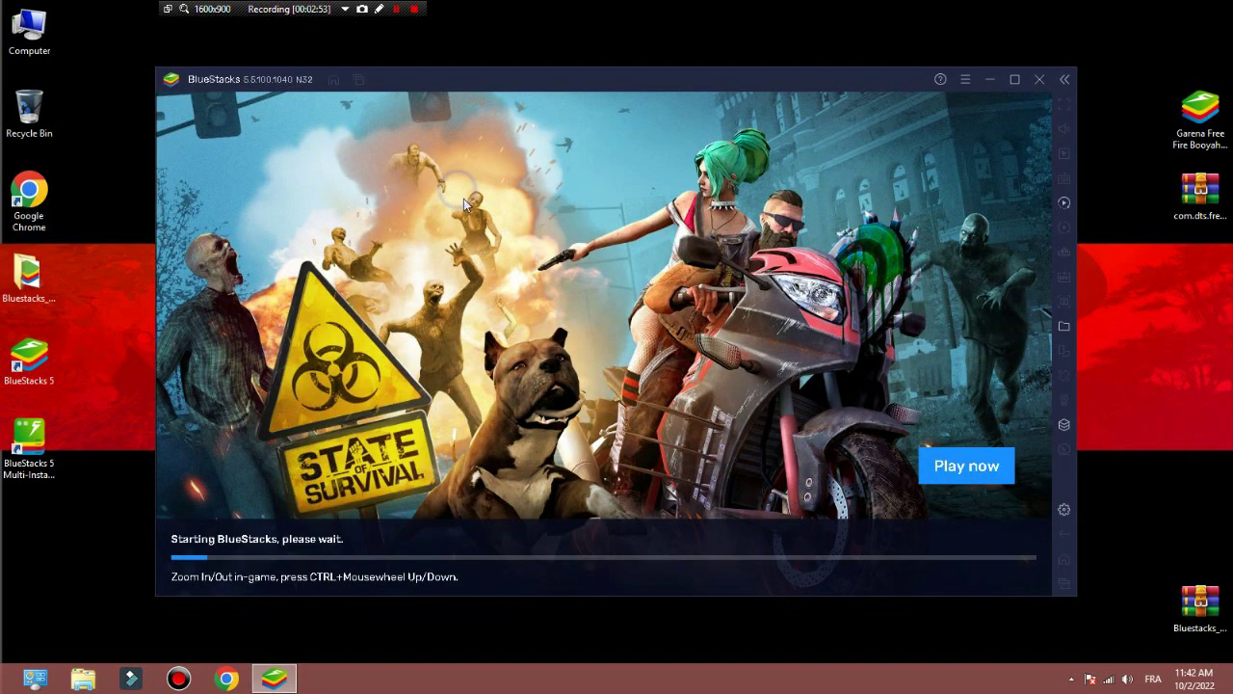
# - Reopen the settings and switch the display resolution to Custom
pyautogui.click(964, 81)
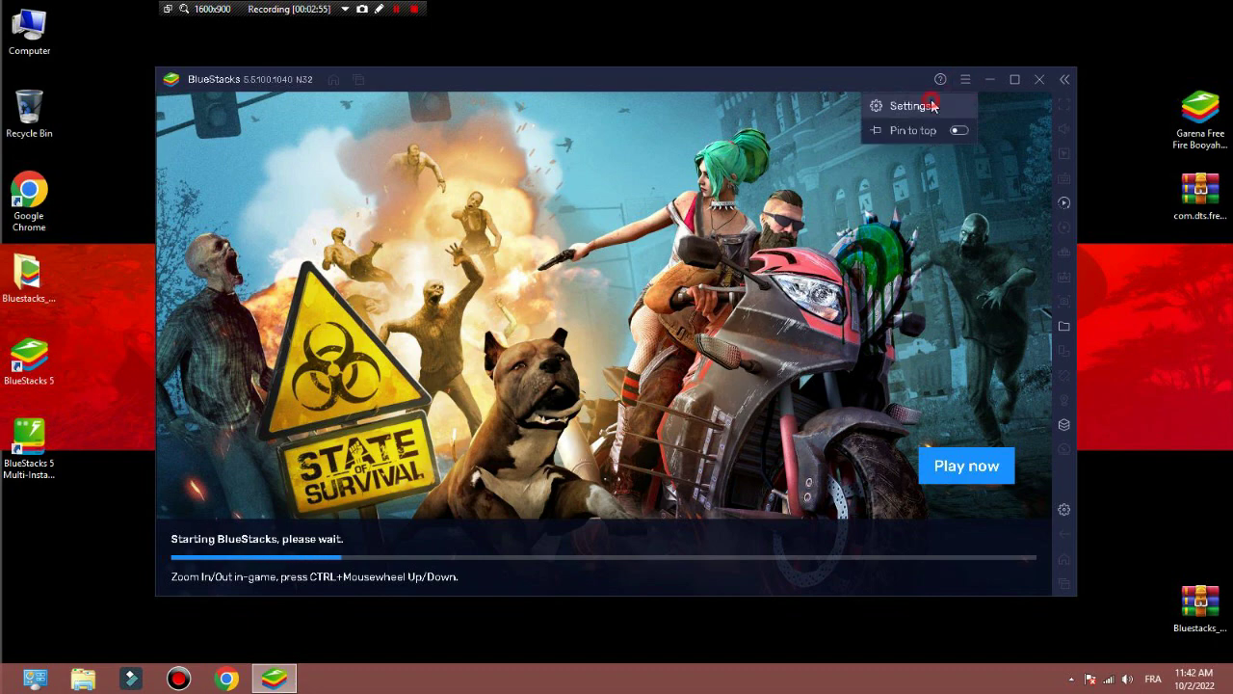
pyautogui.click(910, 104)
pyautogui.scroll(-1, 785, 366)
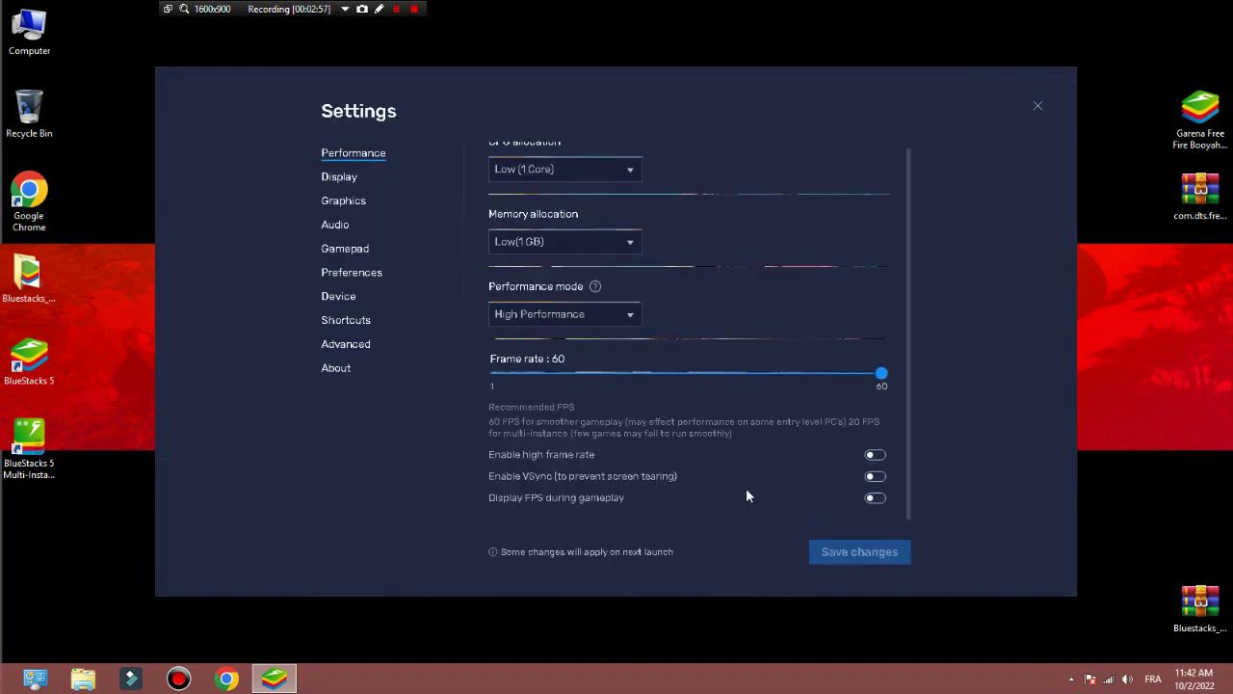
pyautogui.click(337, 182)
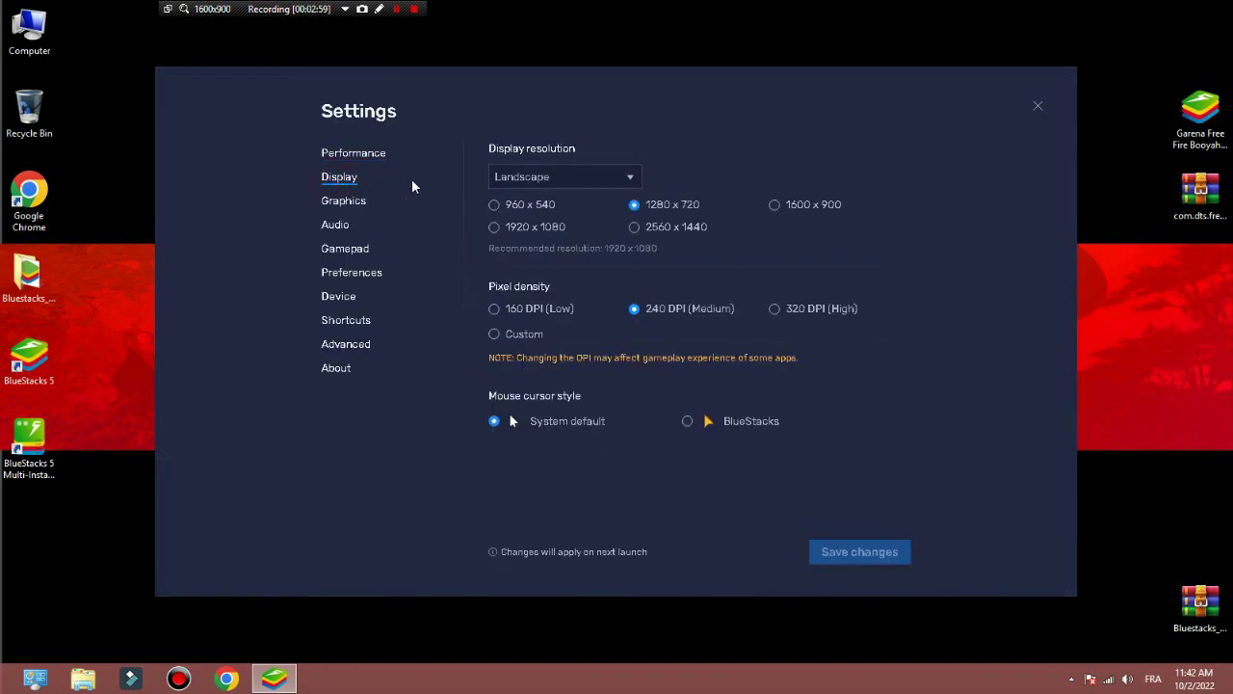
pyautogui.click(605, 175)
pyautogui.click(518, 276)
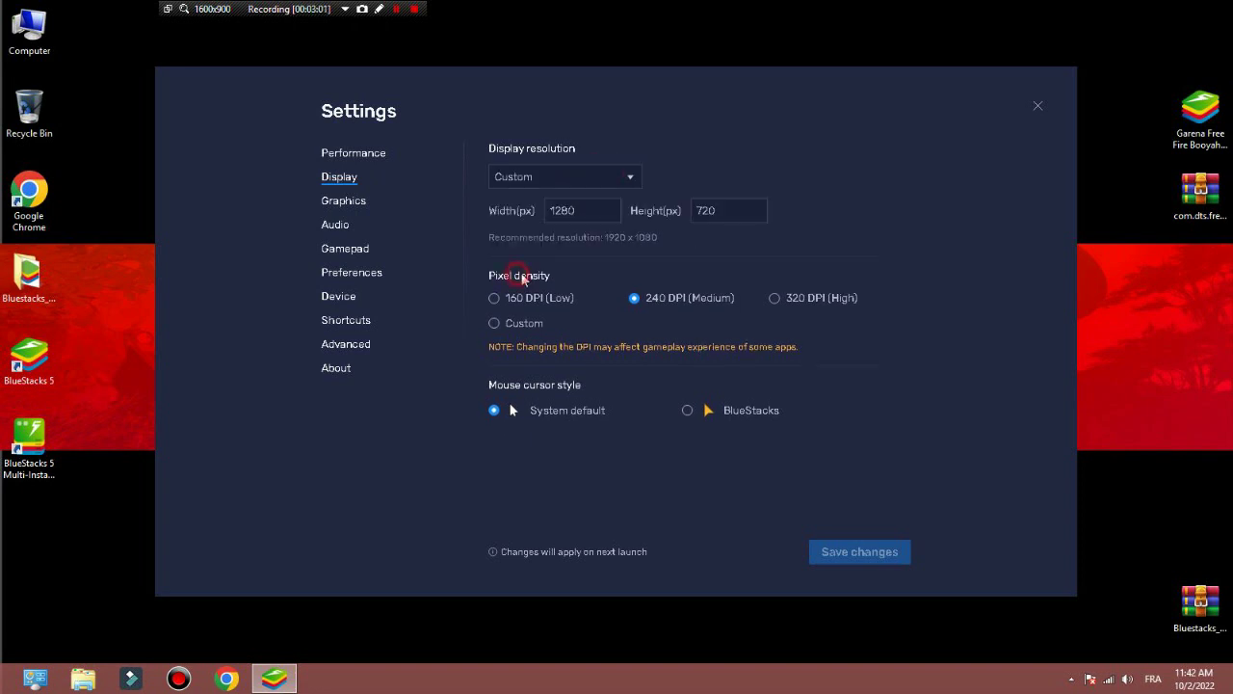
# - Set the custom display width to 800 px and select the height value for editing
pyautogui.moveTo(583, 210); pyautogui.dragTo(544, 214)
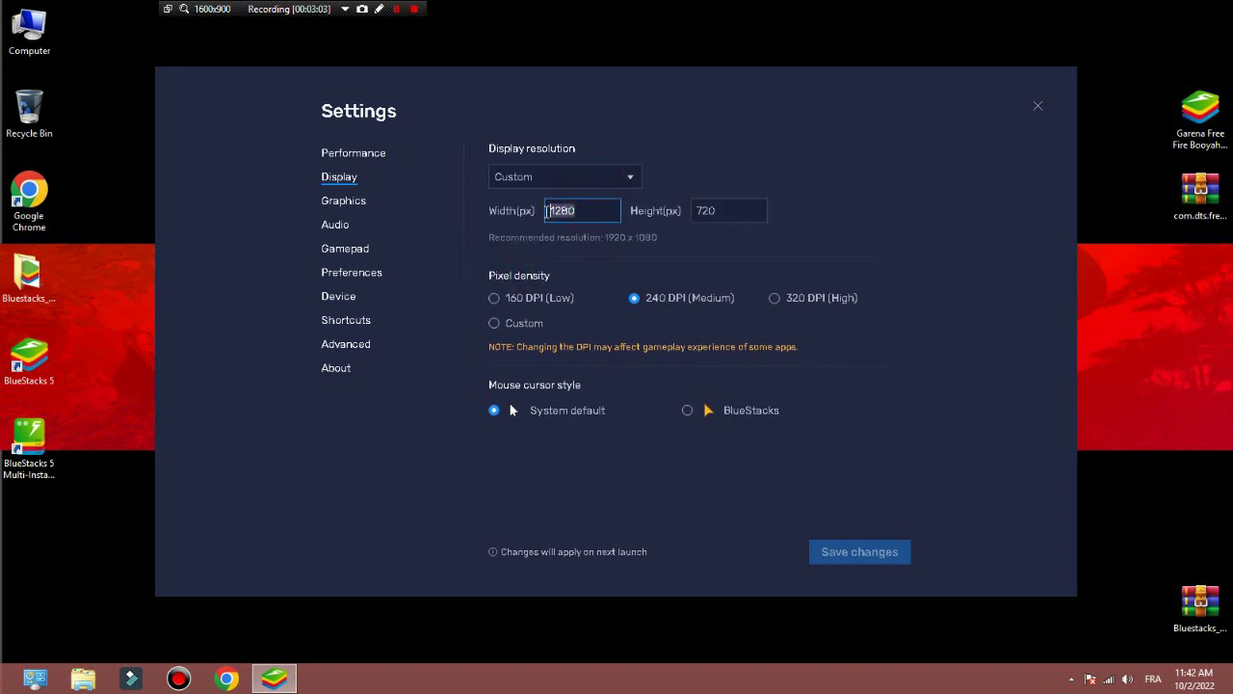
pyautogui.write('800')
pyautogui.click(752, 216)
pyautogui.moveTo(731, 216); pyautogui.dragTo(678, 214)
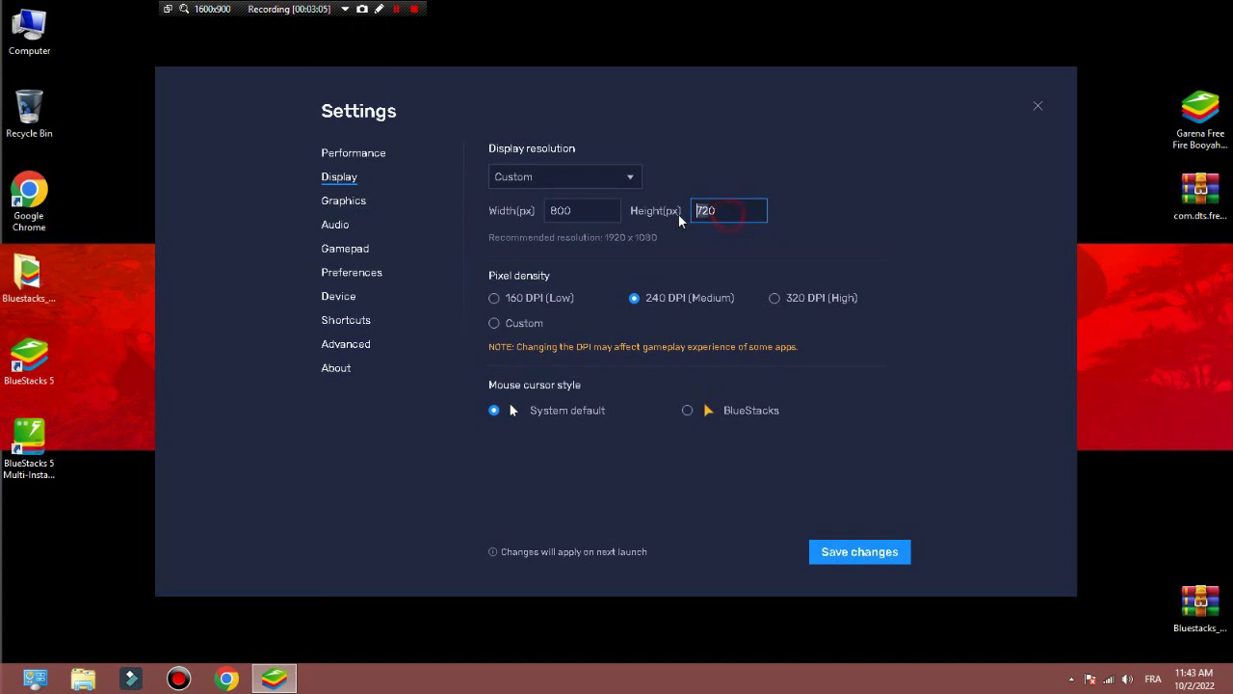
# - Set the display resolution to 960 x 540 px and the pixel density to 160 DPI (Low)
pyautogui.moveTo(594, 213); pyautogui.dragTo(528, 216)
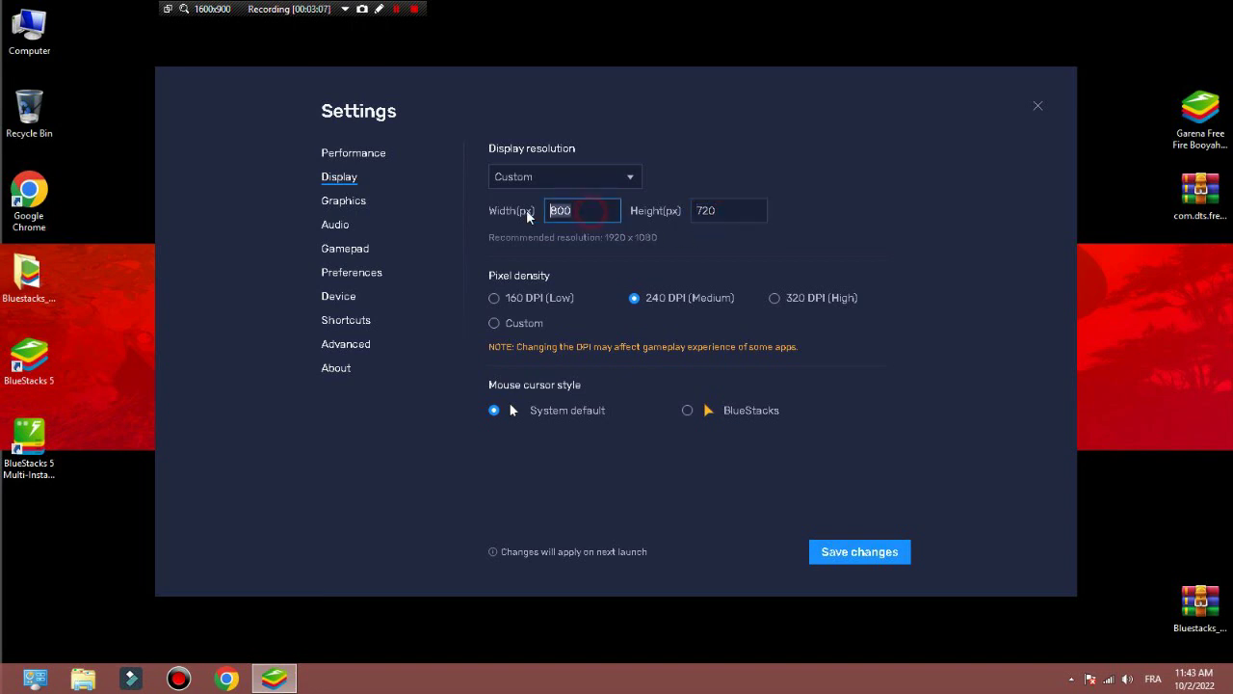
pyautogui.write('960')
pyautogui.moveTo(724, 210); pyautogui.dragTo(683, 202)
pyautogui.write('540')
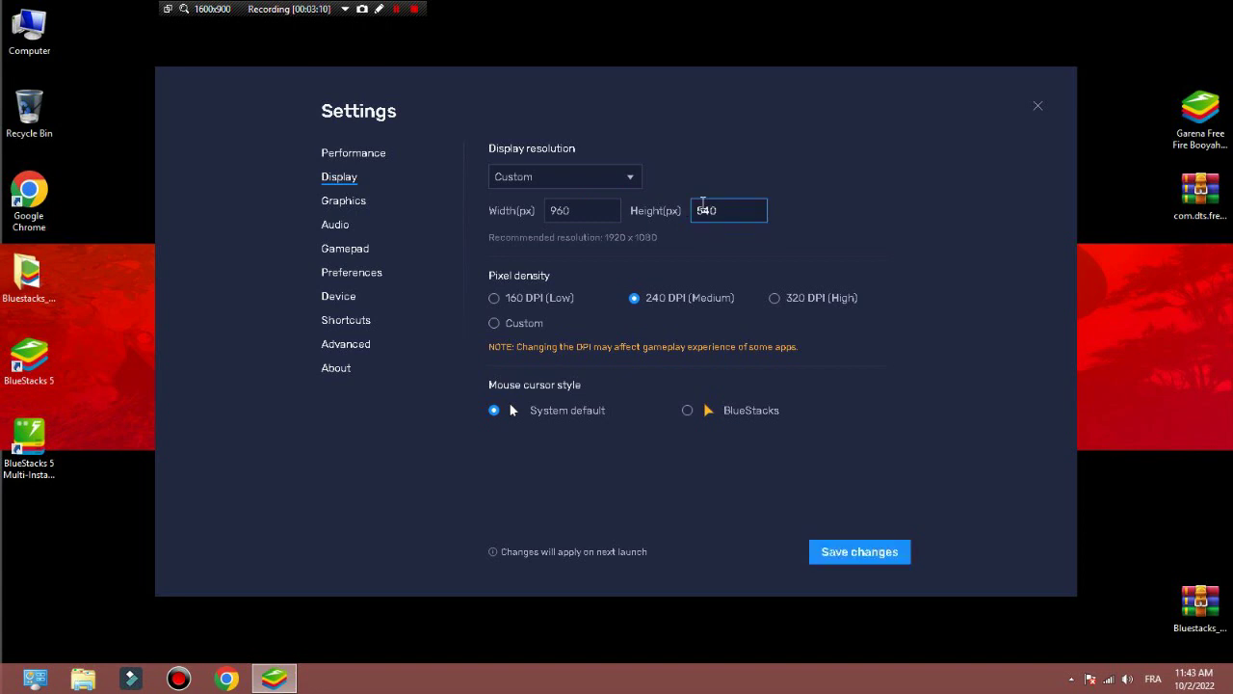
pyautogui.click(501, 297)
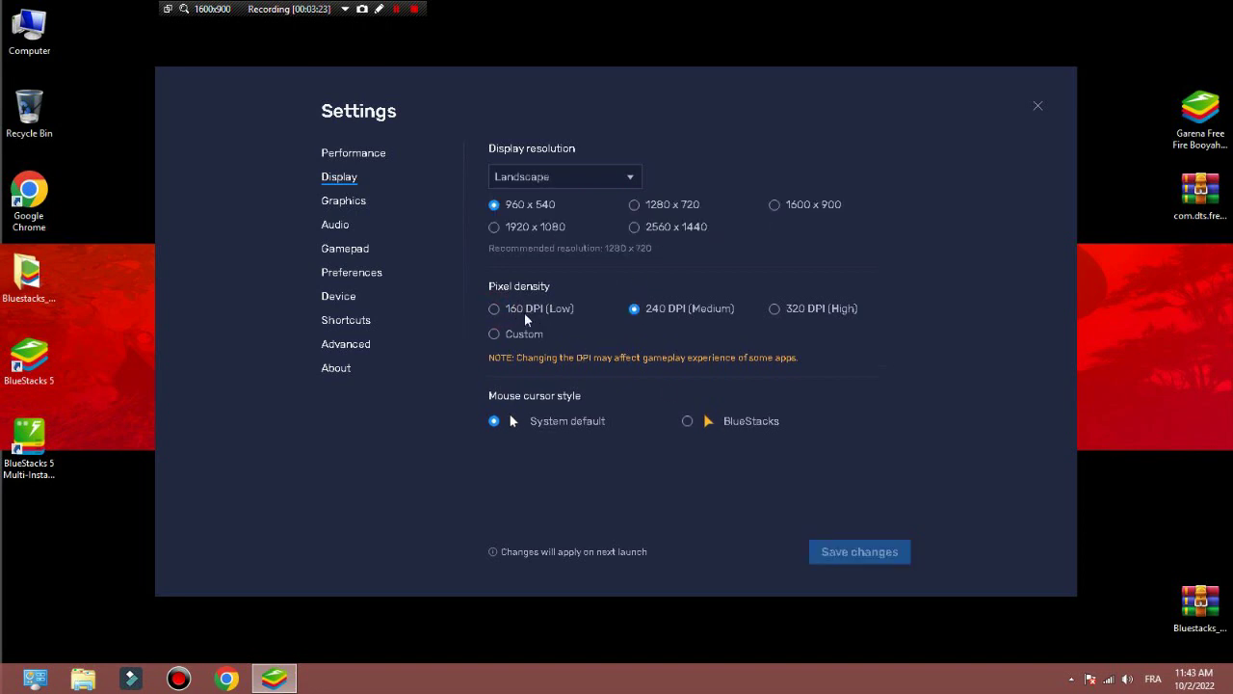
pyautogui.click(511, 310)
# - Change the graphics renderer to DirectX, save the change and restart BlueStacks
pyautogui.click(333, 203)
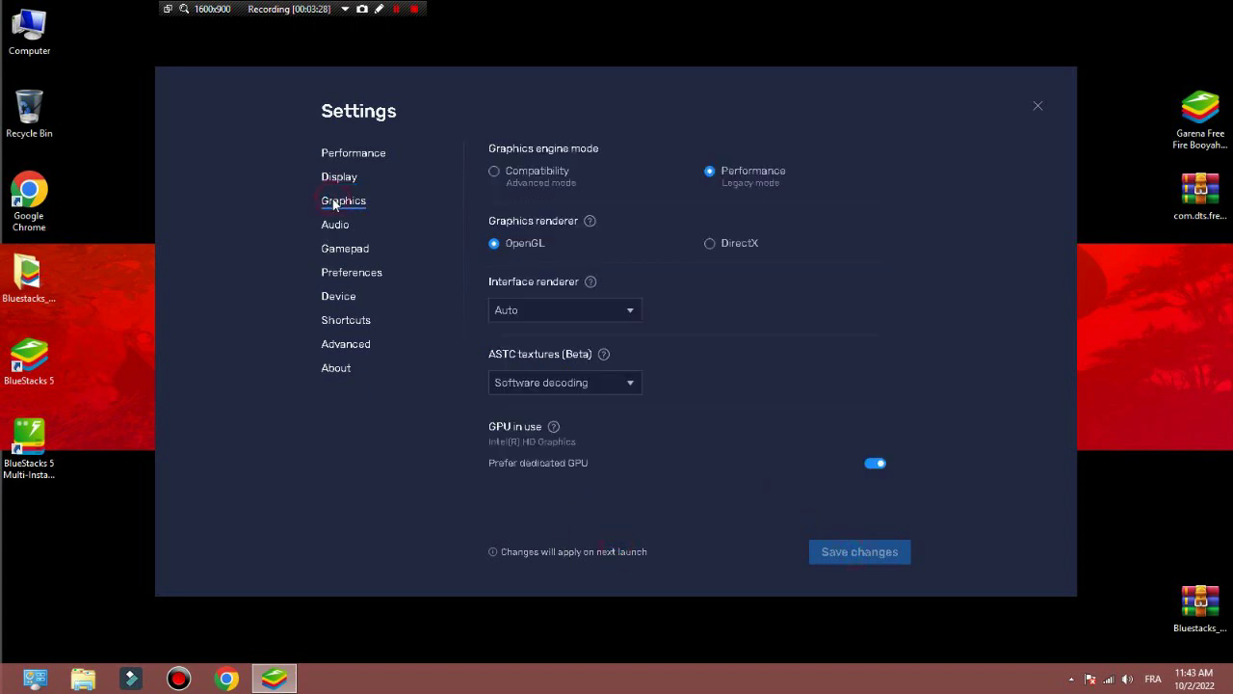
pyautogui.click(711, 246)
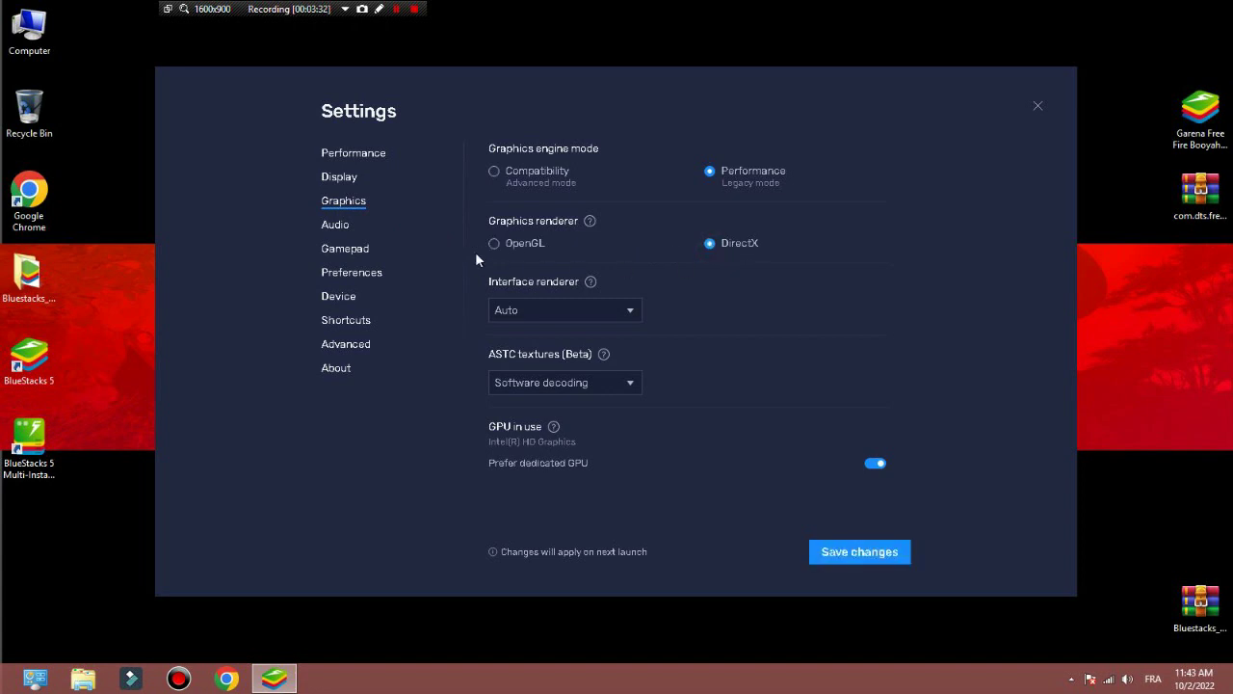
pyautogui.click(855, 551)
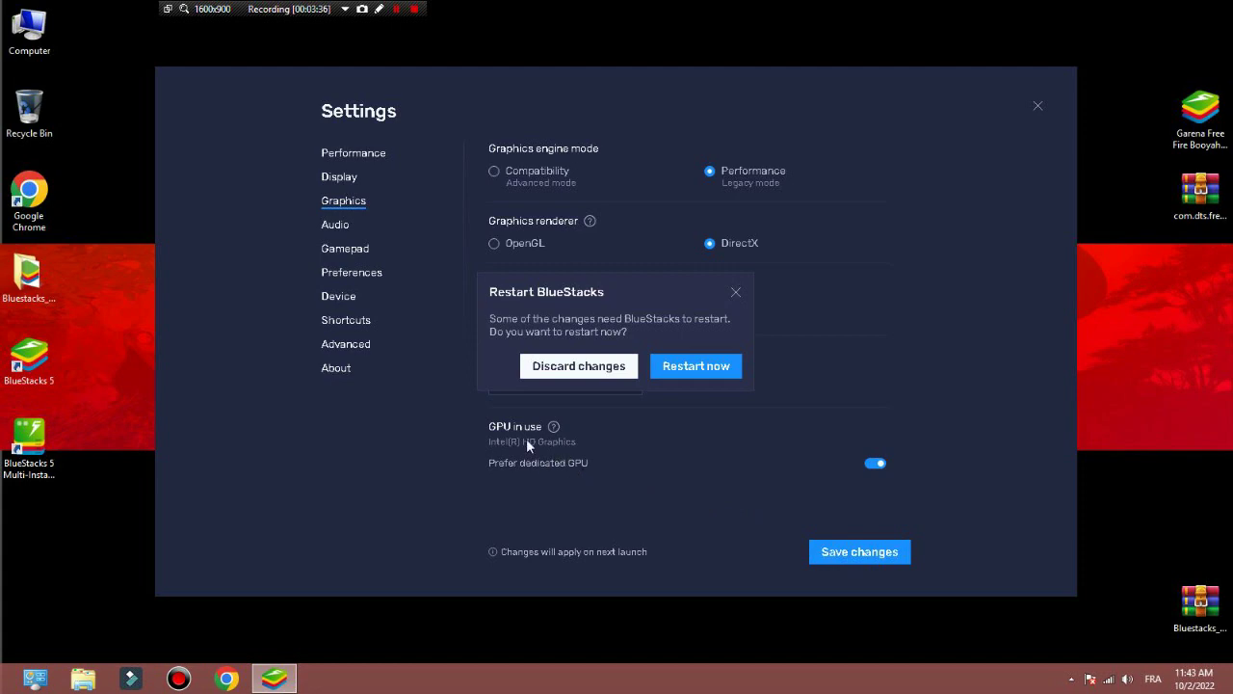
pyautogui.click(710, 365)
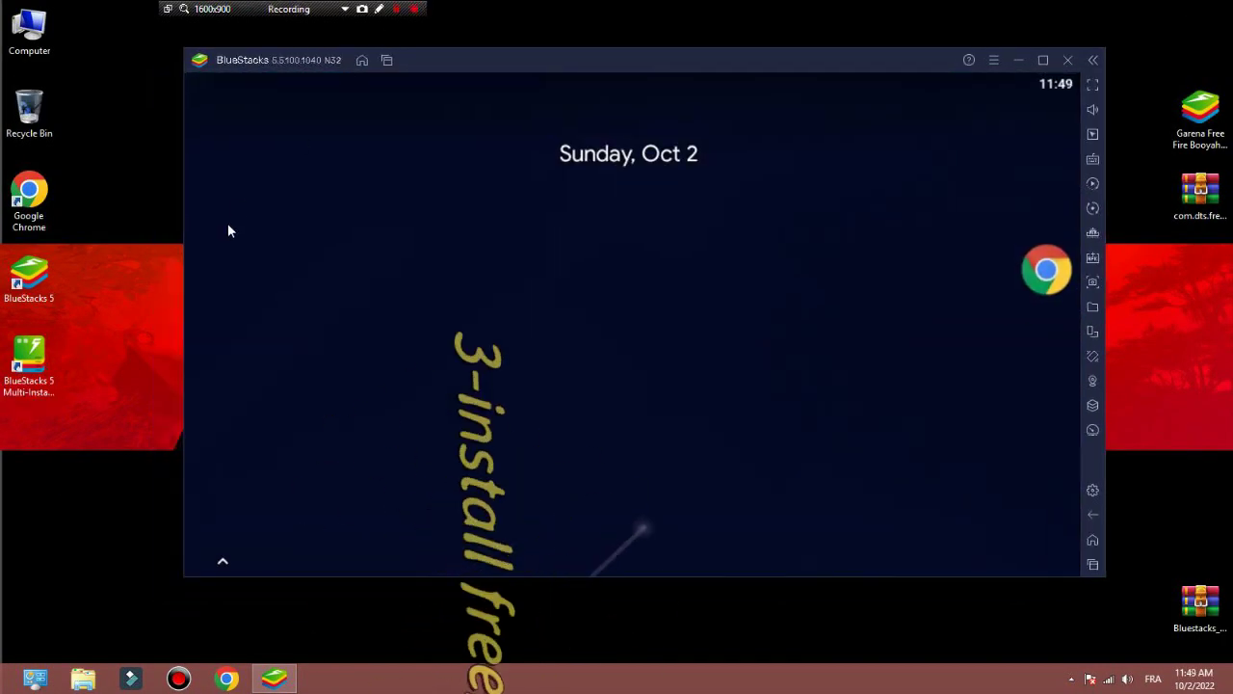
# - Move the emulator window clear of the desktop files and install the Garena Free Fire APK in it
pyautogui.rightClick(721, 17)
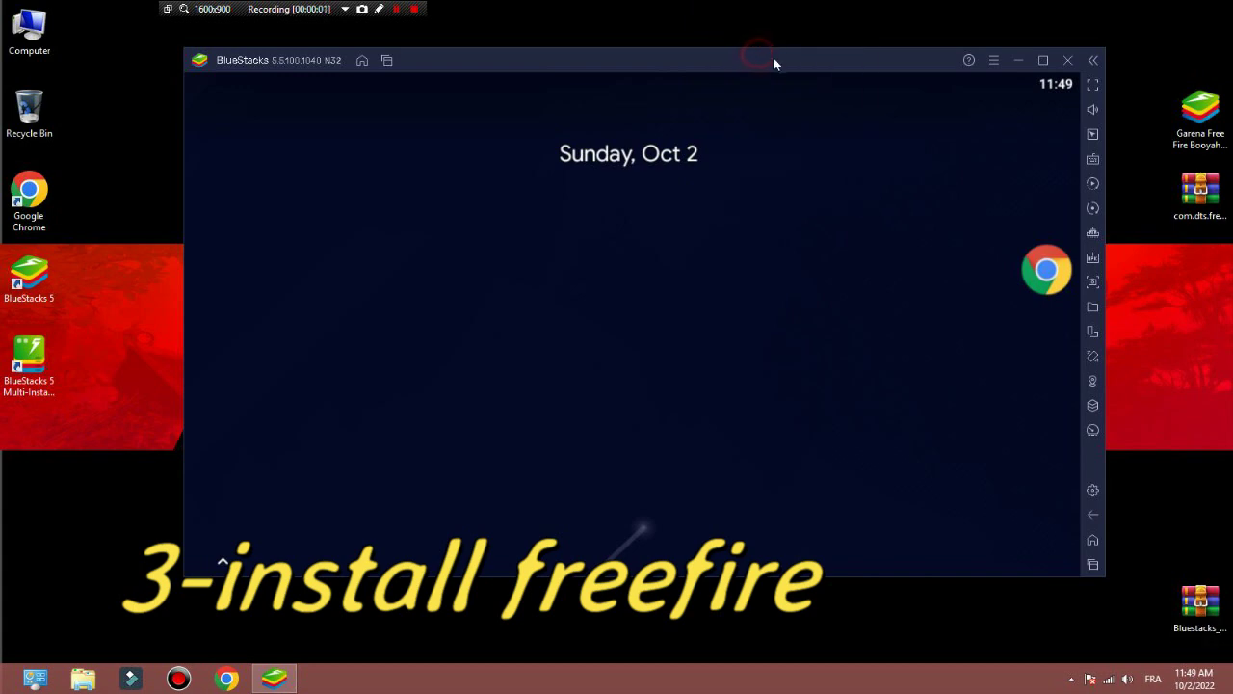
pyautogui.moveTo(772, 58); pyautogui.dragTo(677, 60)
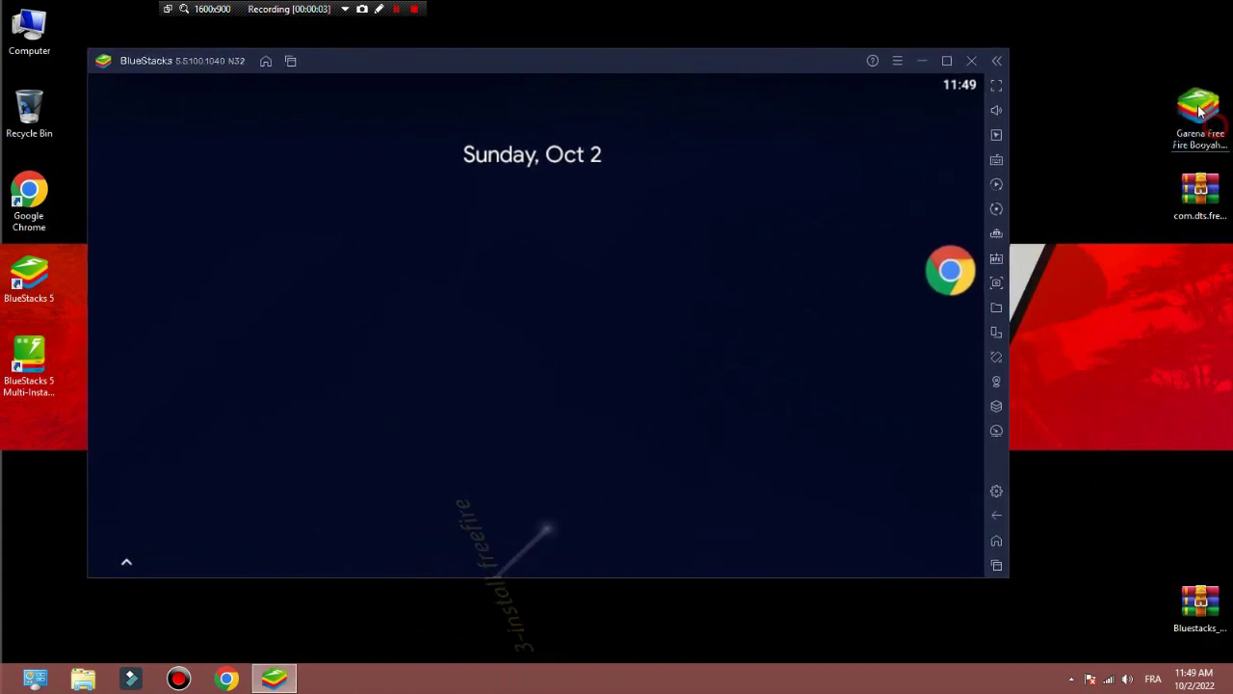
pyautogui.moveTo(1200, 111); pyautogui.dragTo(676, 291)
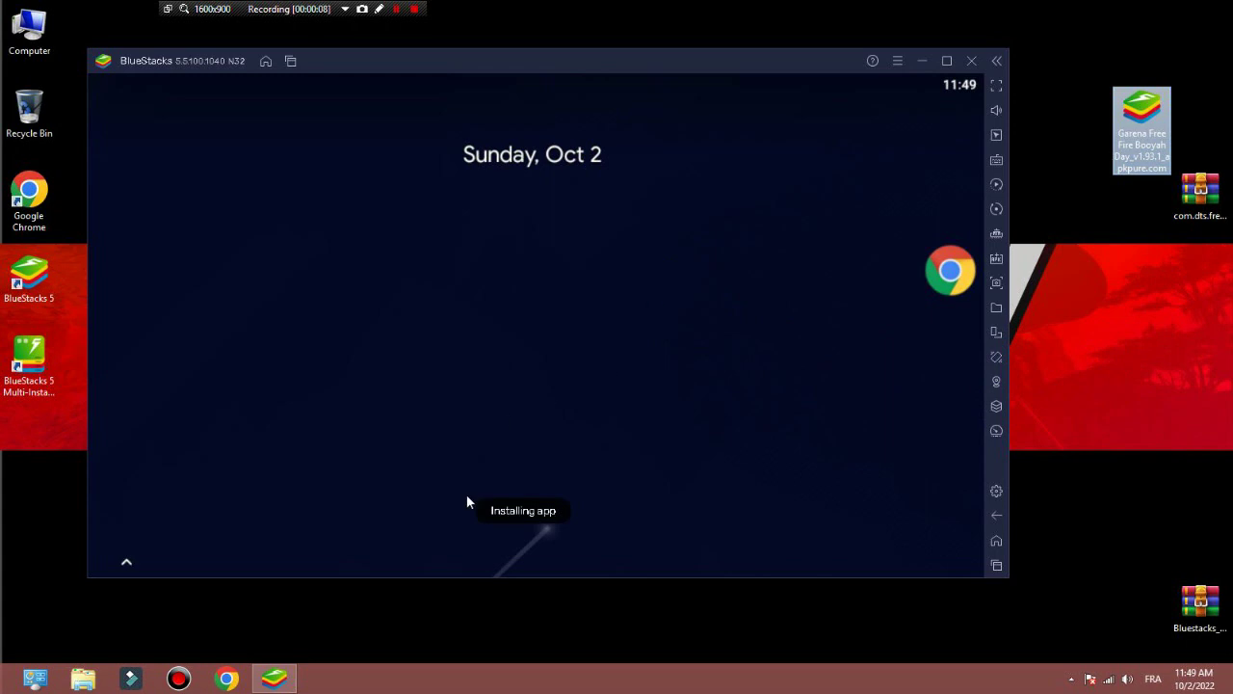
# - Show the emulator's installed apps and move the Garena Free Fire APK above the BlueStacks archive on the desktop
pyautogui.click(126, 561)
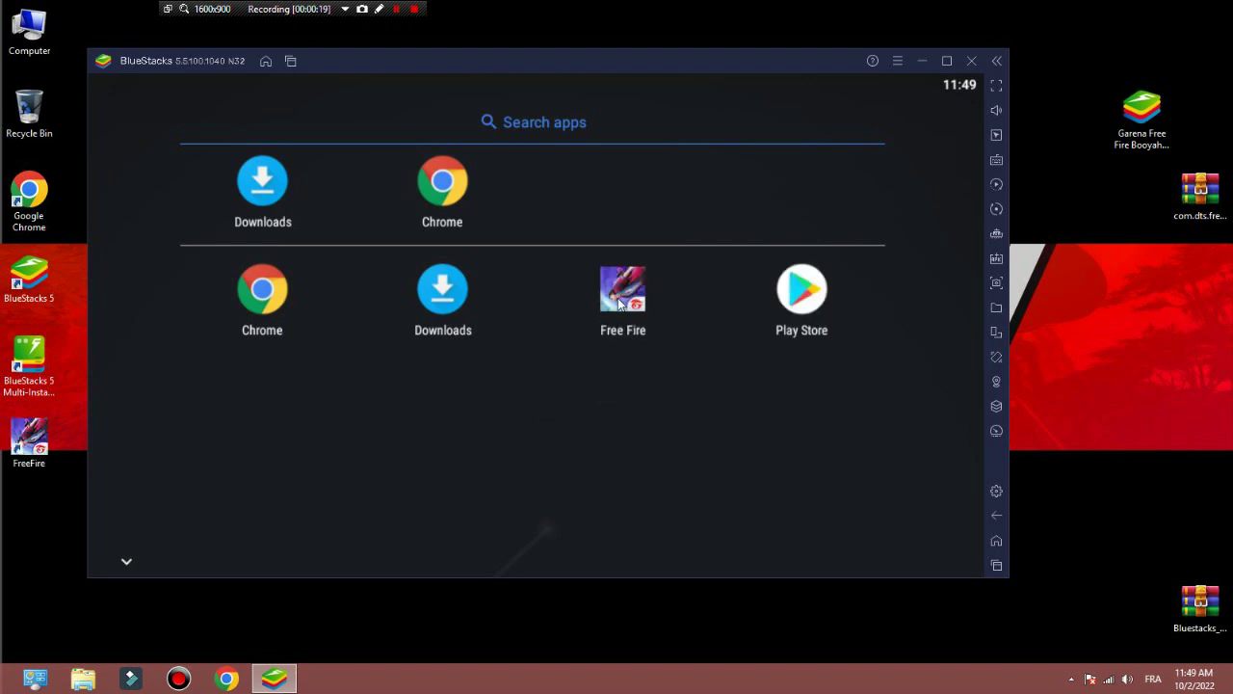
pyautogui.moveTo(1142, 110); pyautogui.dragTo(1191, 536)
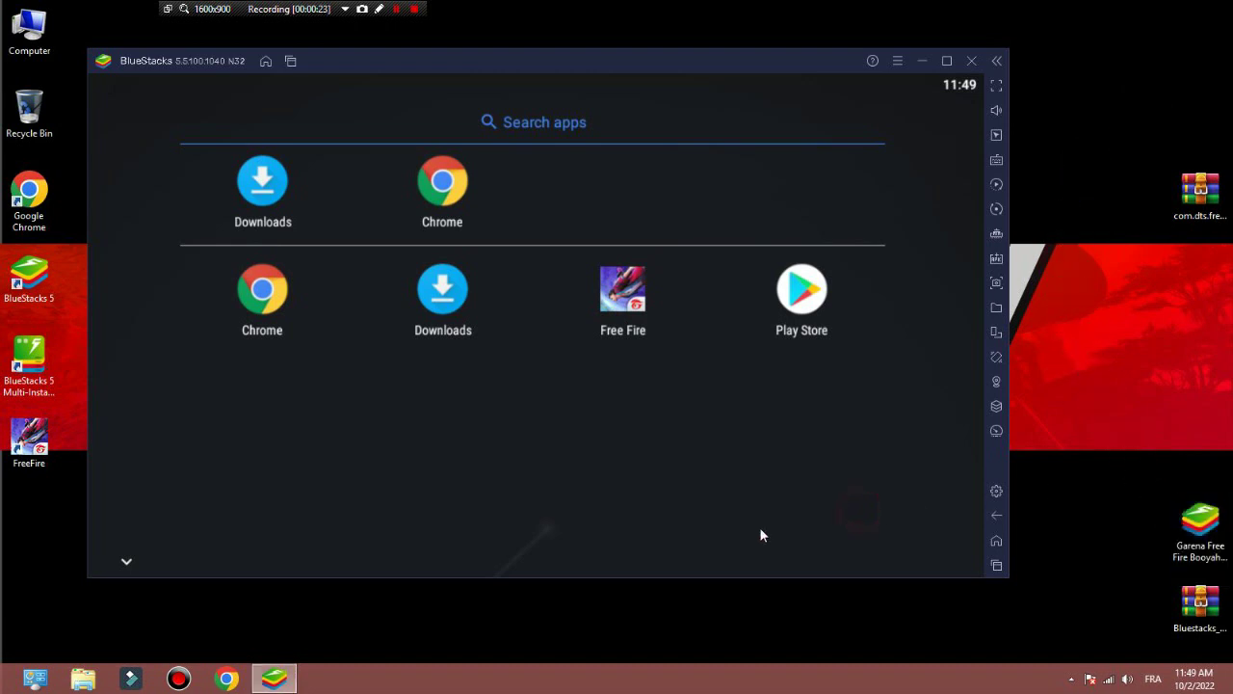
# - Open Facebook's mobile login page in the emulator's Chrome browser and recenter the emulator window
pyautogui.click(446, 184)
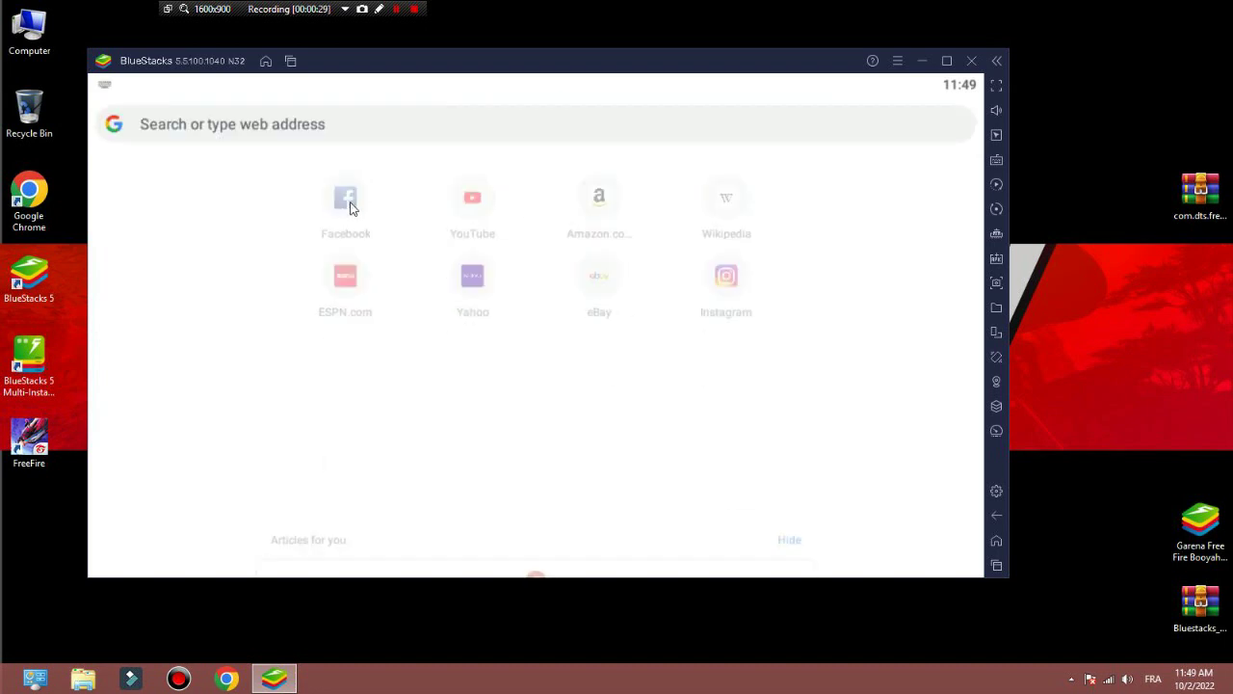
pyautogui.click(275, 222)
pyautogui.click(345, 386)
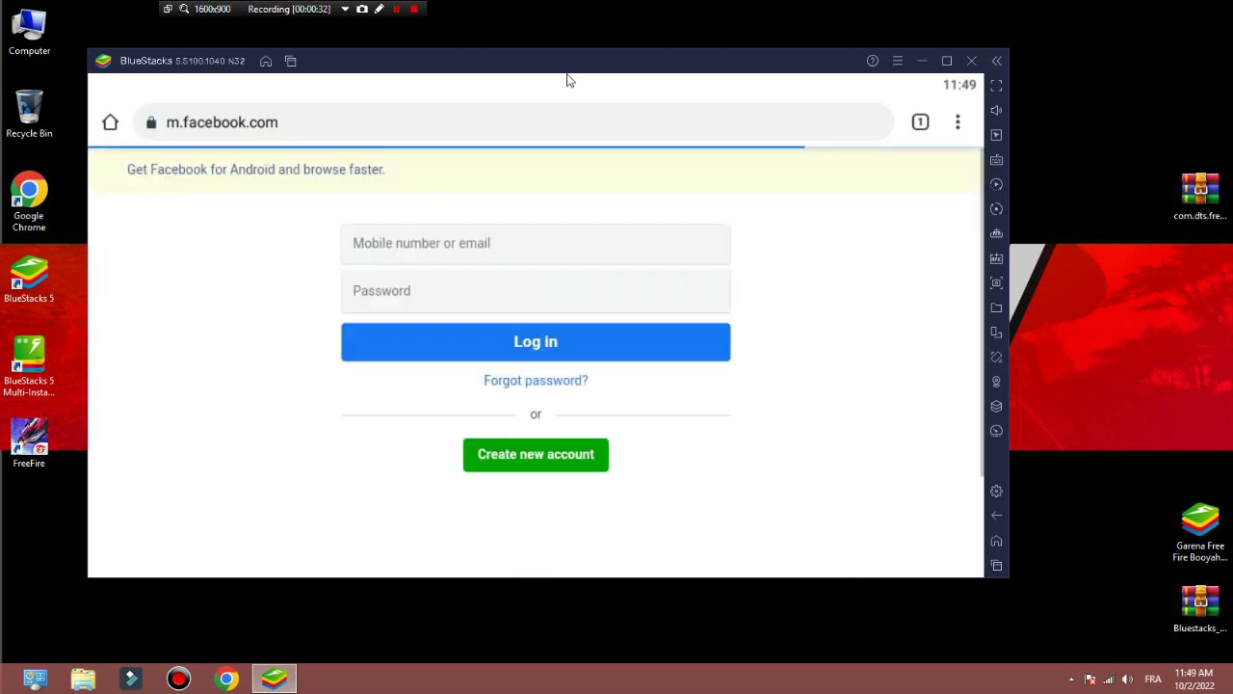
pyautogui.moveTo(570, 62); pyautogui.dragTo(658, 73)
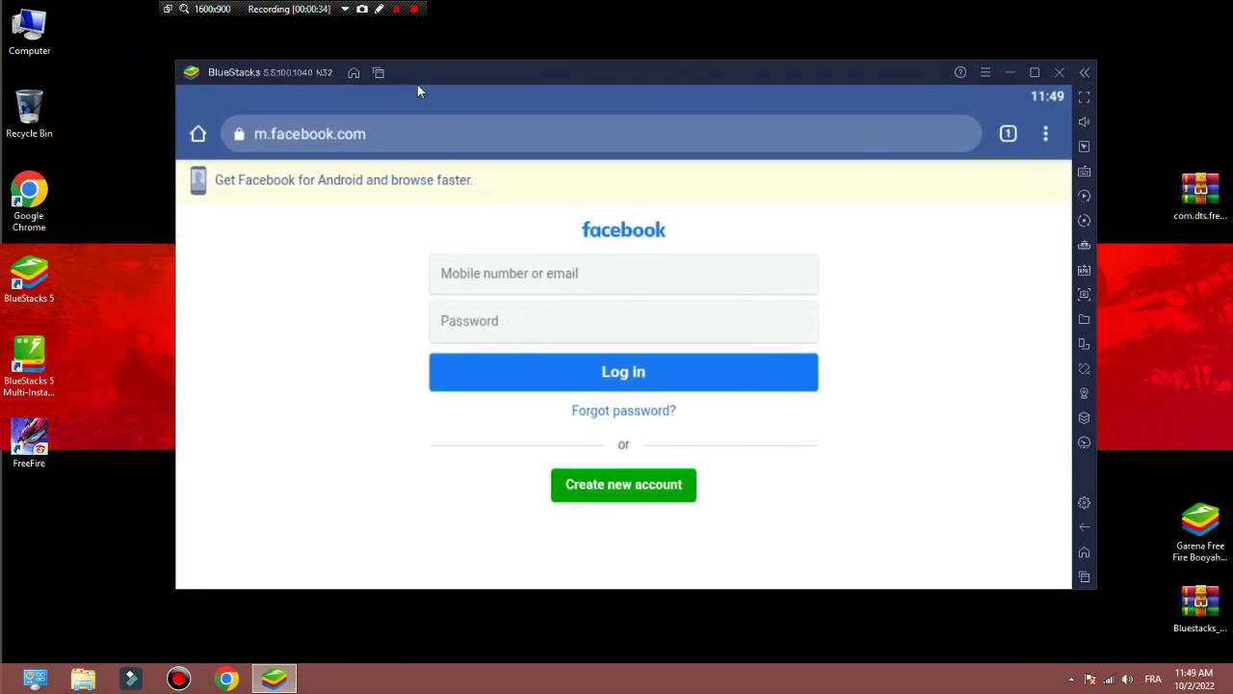
# - Close the browser running in the emulator and launch Free Fire from the installed apps
pyautogui.click(379, 72)
pyautogui.click(834, 131)
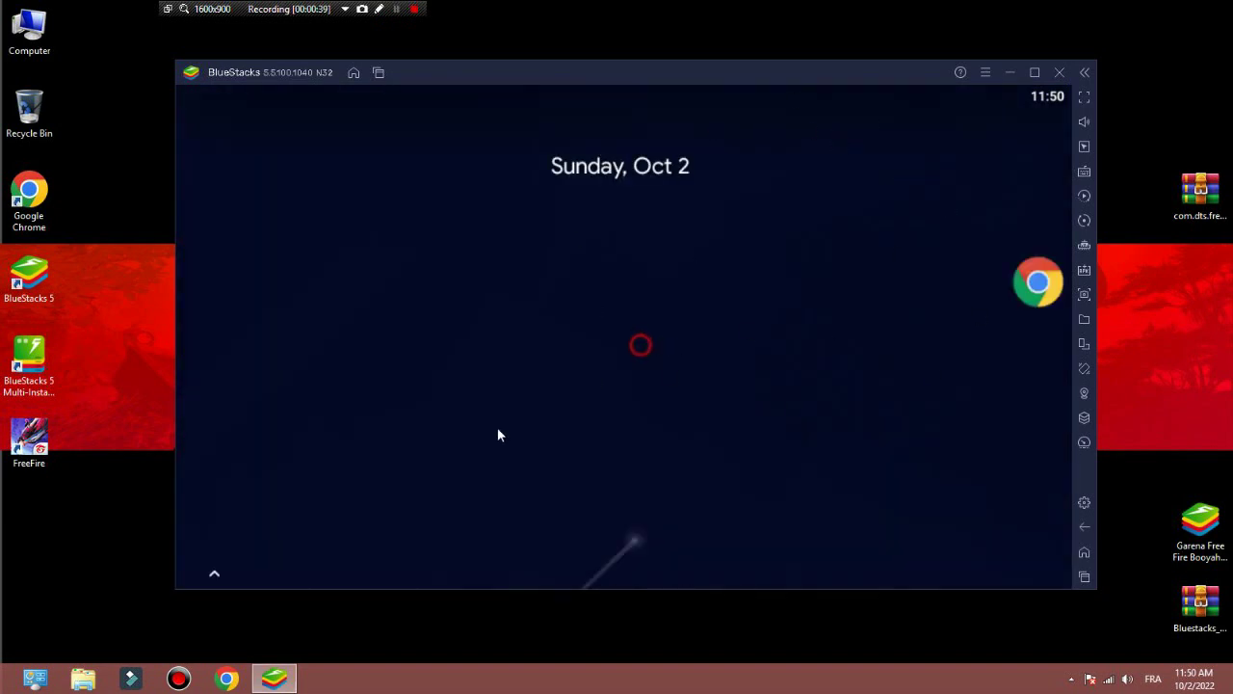
pyautogui.click(225, 572)
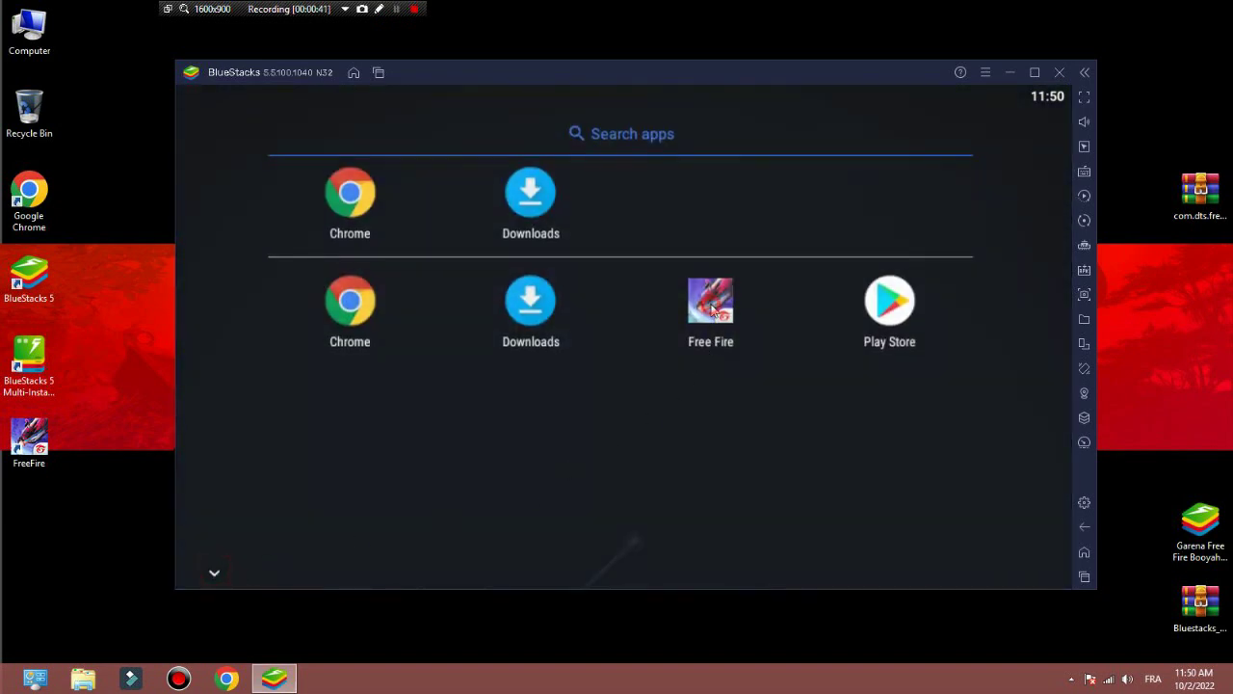
pyautogui.click(711, 306)
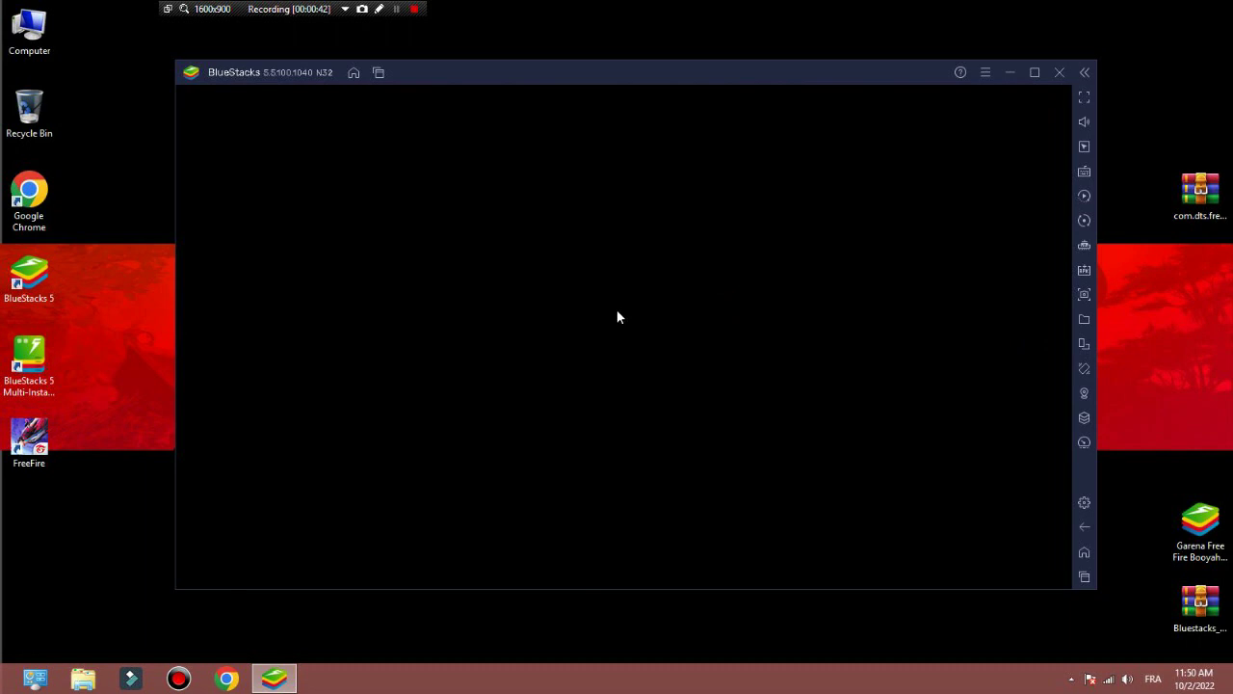
# - Reposition the emulator window on the desktop and accept Free Fire's Access Descriptions notice
pyautogui.moveTo(662, 85); pyautogui.dragTo(567, 71)
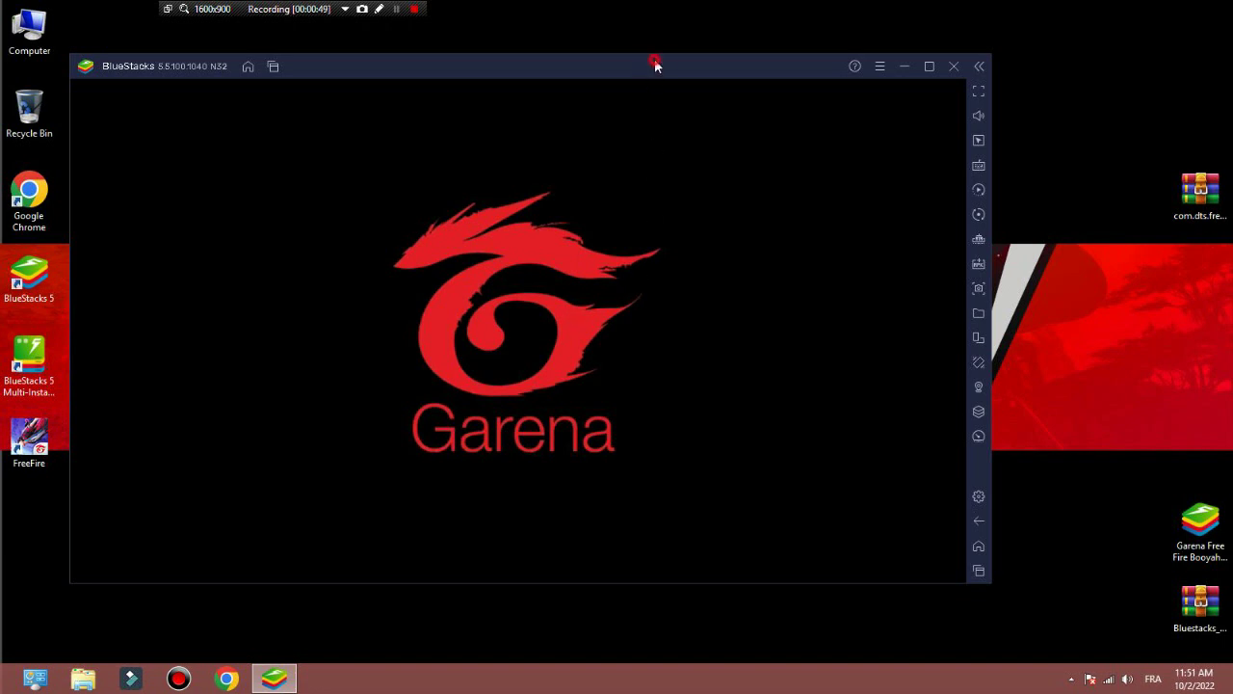
pyautogui.moveTo(655, 65)
pyautogui.mouseDown()
pyautogui.moveTo(743, 80)
pyautogui.moveTo(733, 72)
pyautogui.mouseUp()
pyautogui.click(649, 225)
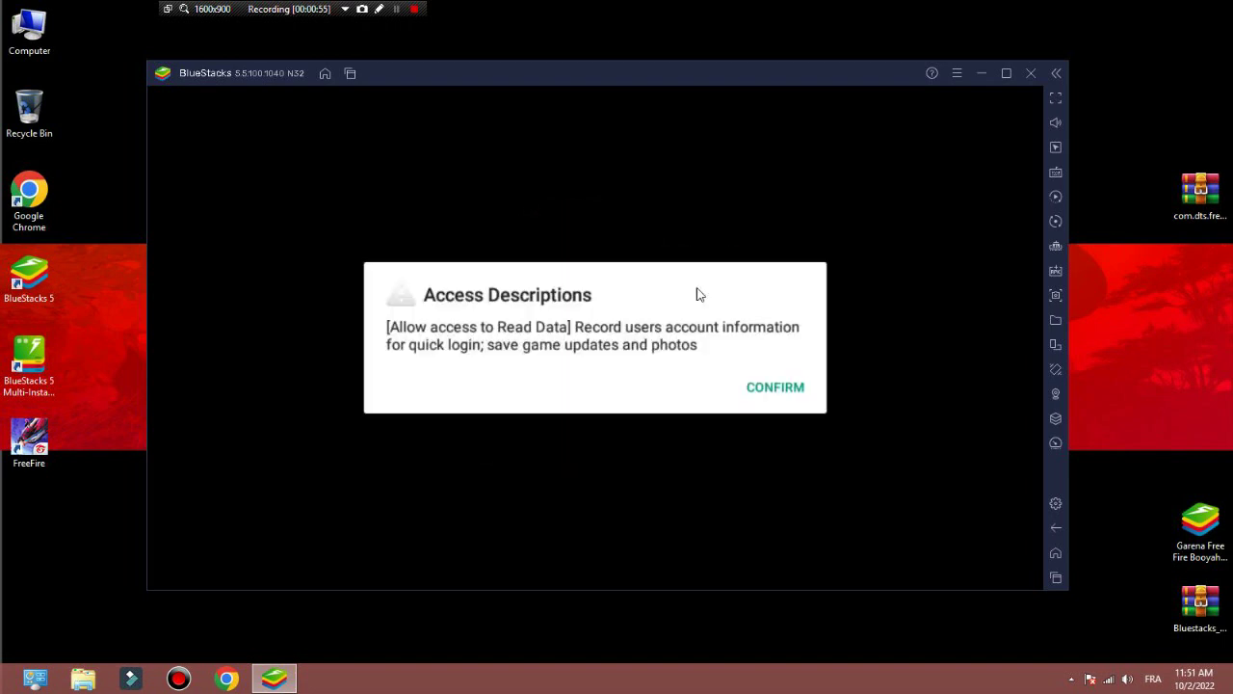
pyautogui.click(759, 385)
pyautogui.click(754, 378)
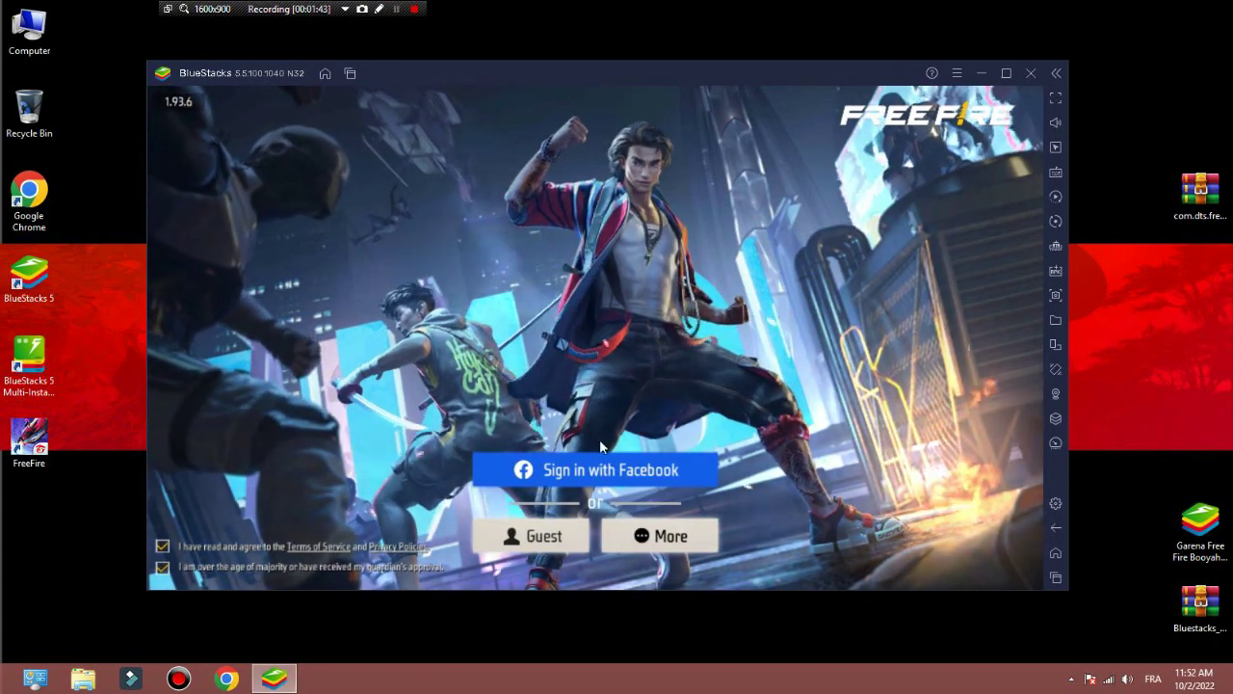
# - Sign in to Free Fire with Facebook, continuing with the previously linked account
pyautogui.click(681, 472)
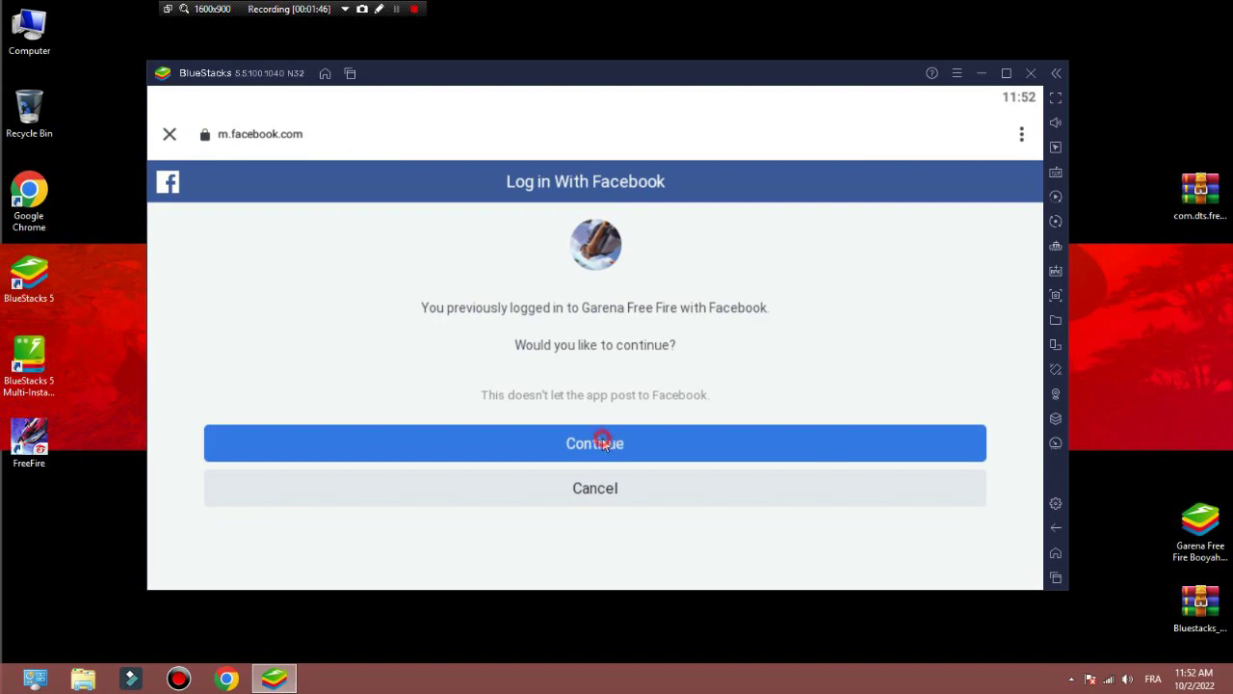
pyautogui.click(602, 443)
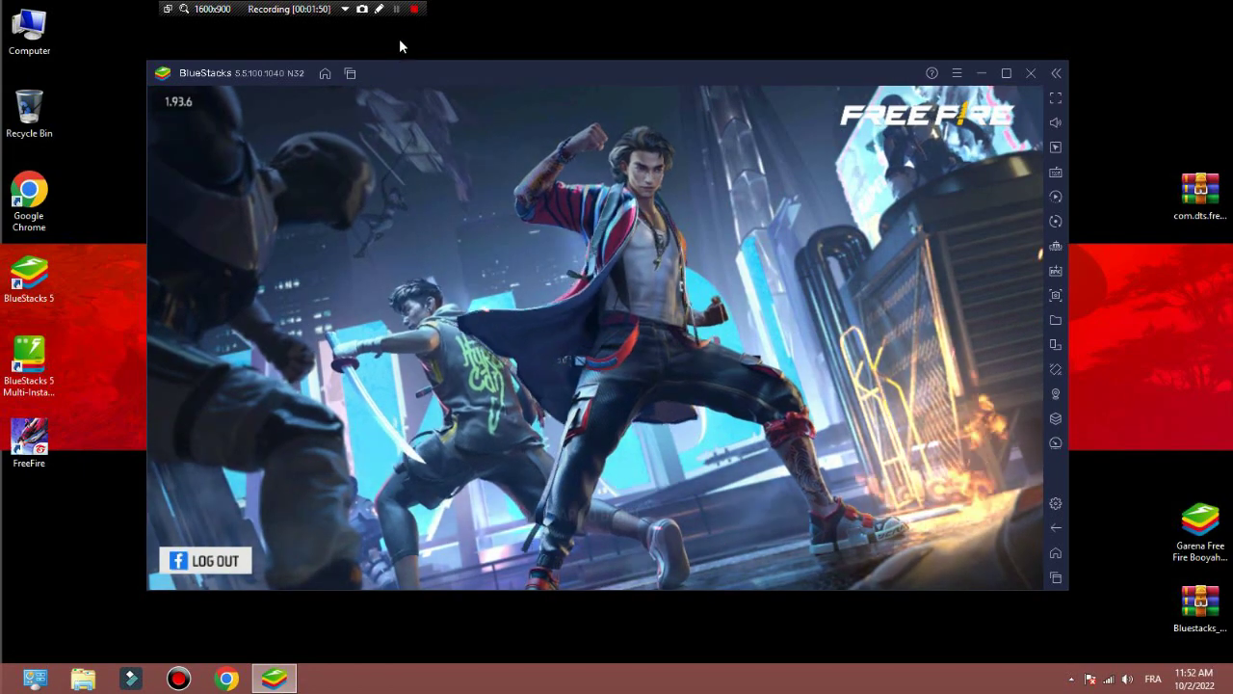
pyautogui.click(396, 9)
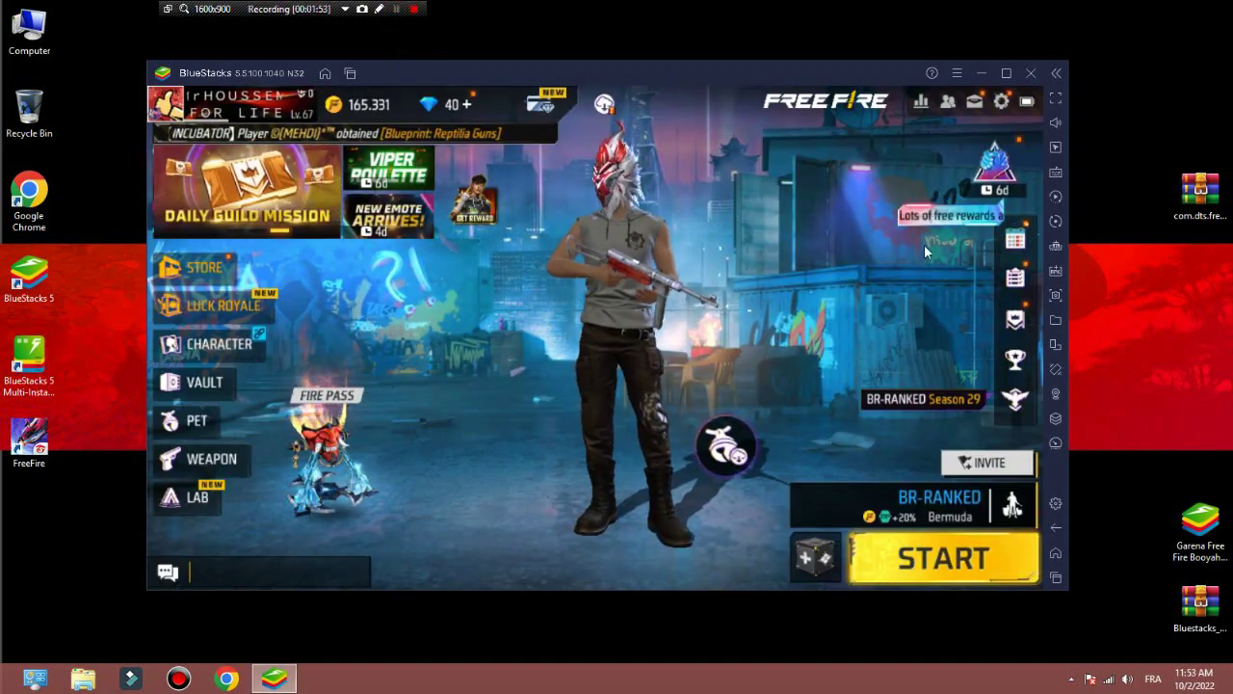
# - Set the graphics quality to Smooth in Free Fire's display settings
pyautogui.click(998, 111)
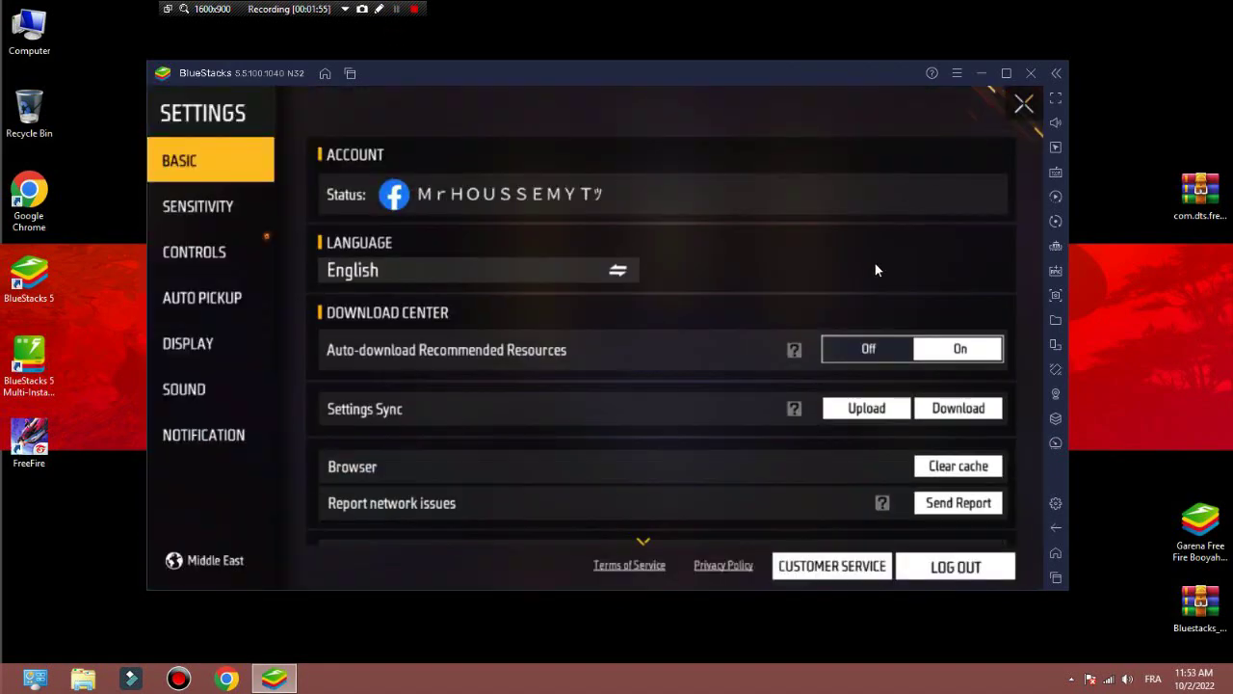
pyautogui.click(206, 346)
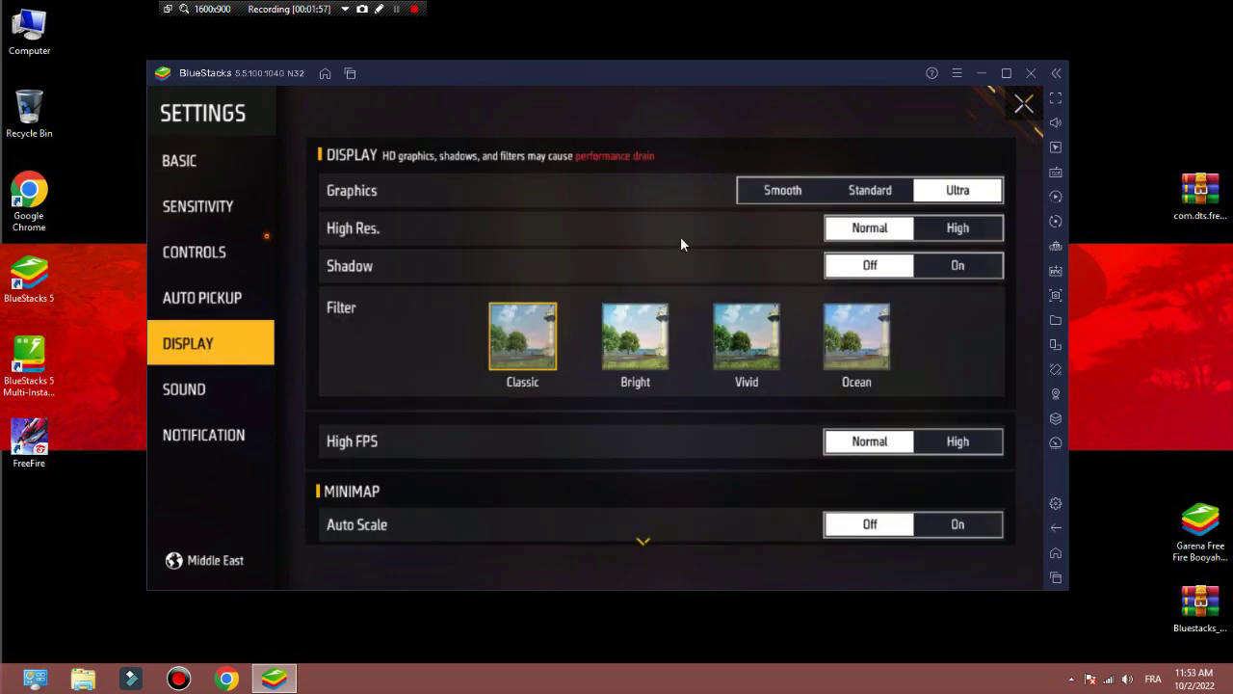
pyautogui.click(771, 191)
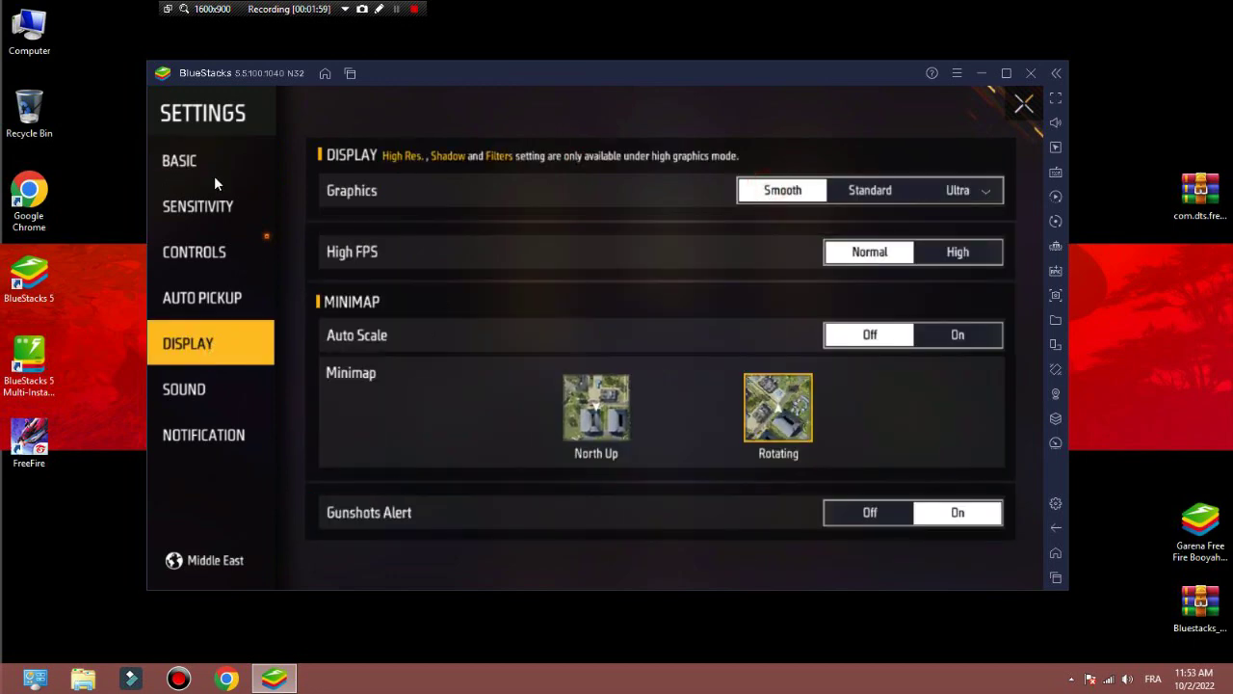
# - Download the account's saved settings through Settings Sync in Free Fire's basic settings
pyautogui.click(214, 173)
pyautogui.click(967, 322)
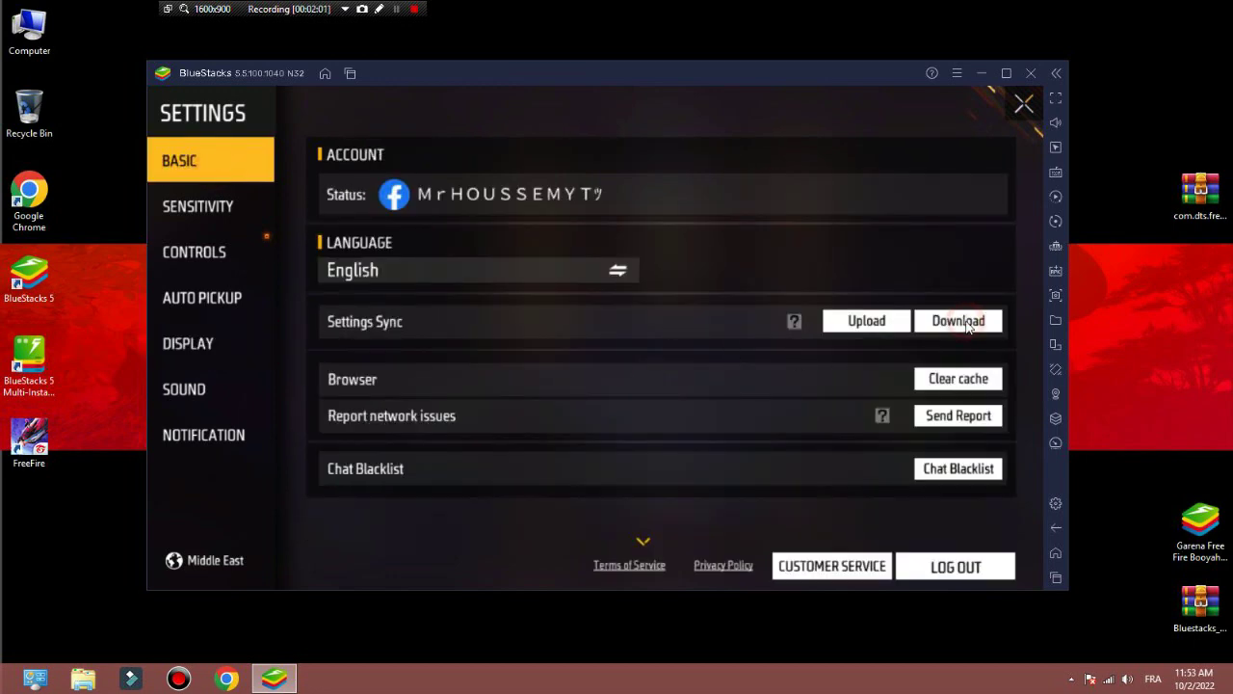
pyautogui.click(677, 401)
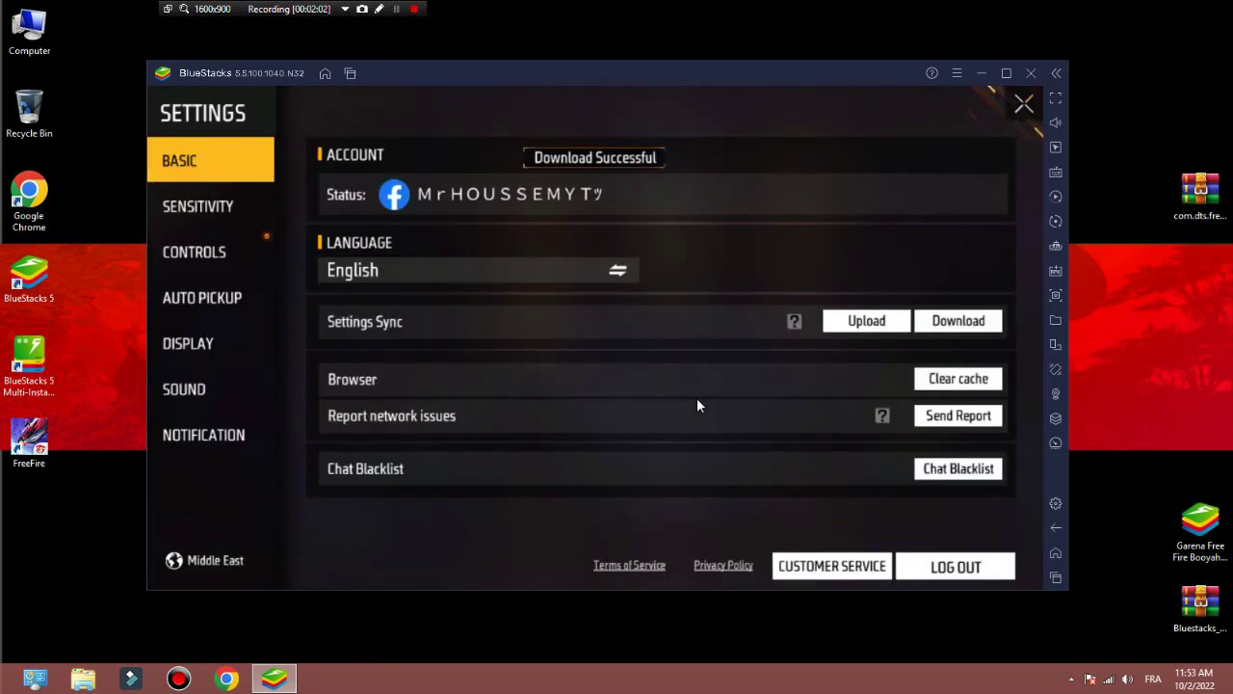
# - Review the sensitivity settings and move the throwables bar to the right edge of the custom HUD's Preset 1
pyautogui.click(241, 208)
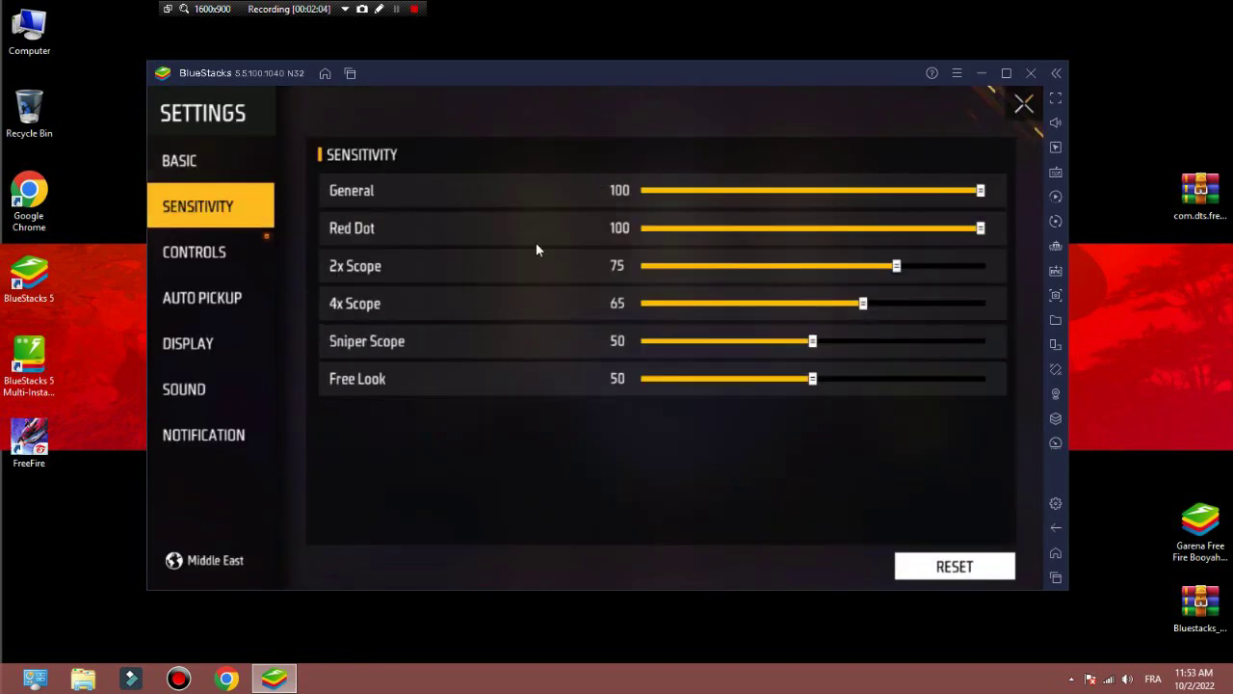
pyautogui.click(181, 256)
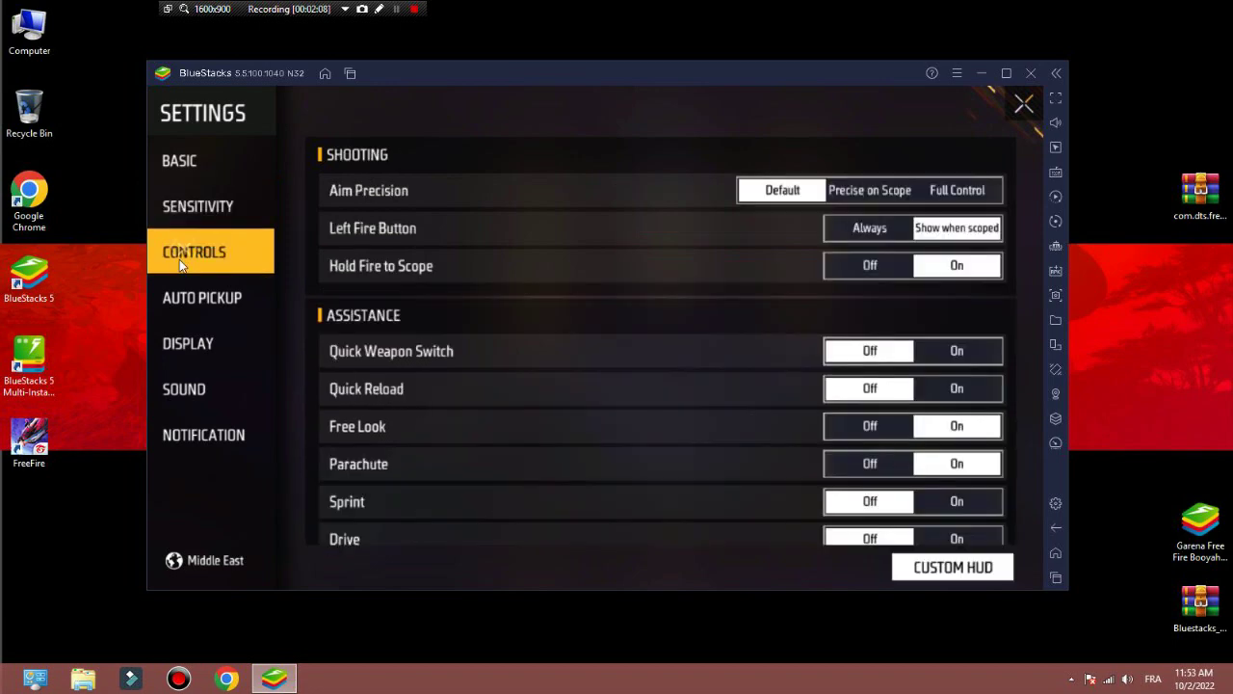
pyautogui.click(913, 567)
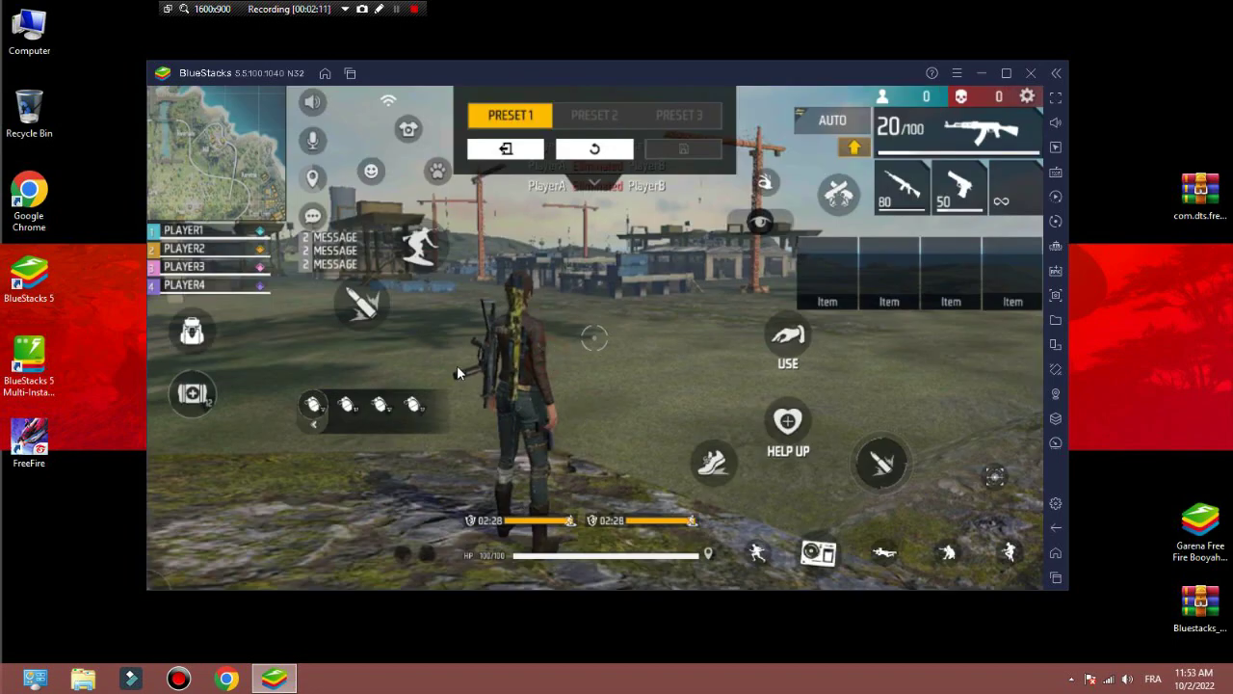
pyautogui.moveTo(313, 417); pyautogui.dragTo(996, 406)
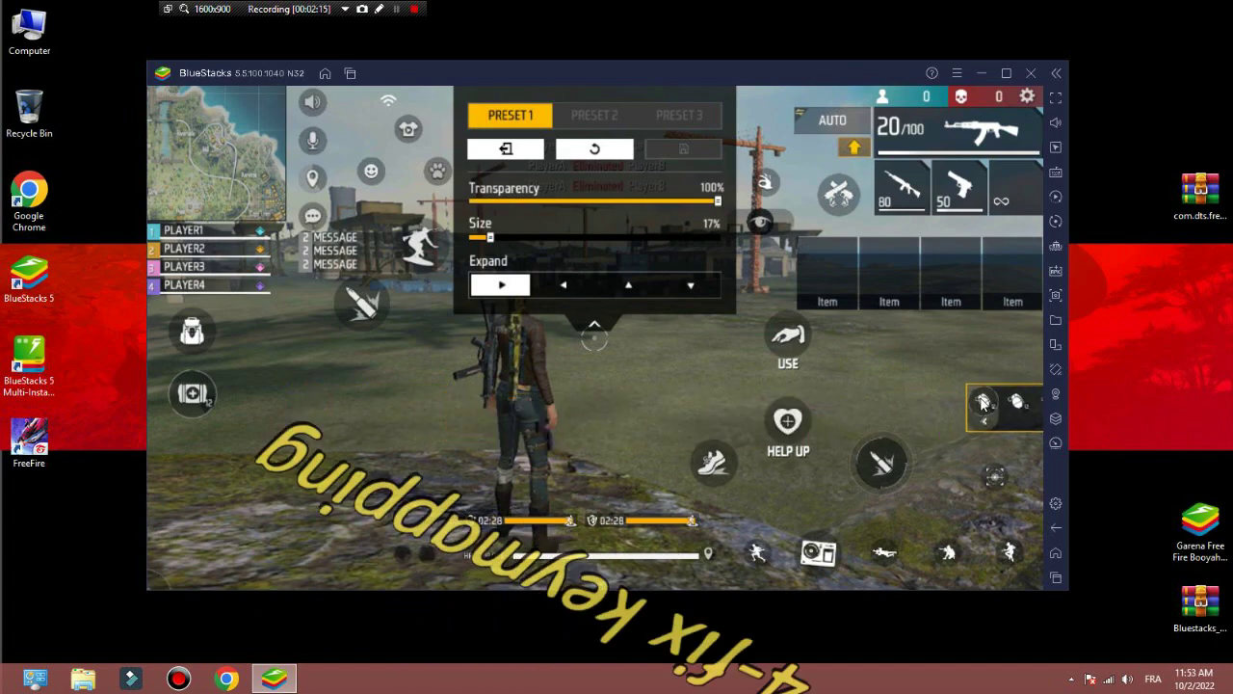
pyautogui.moveTo(664, 68); pyautogui.dragTo(604, 64)
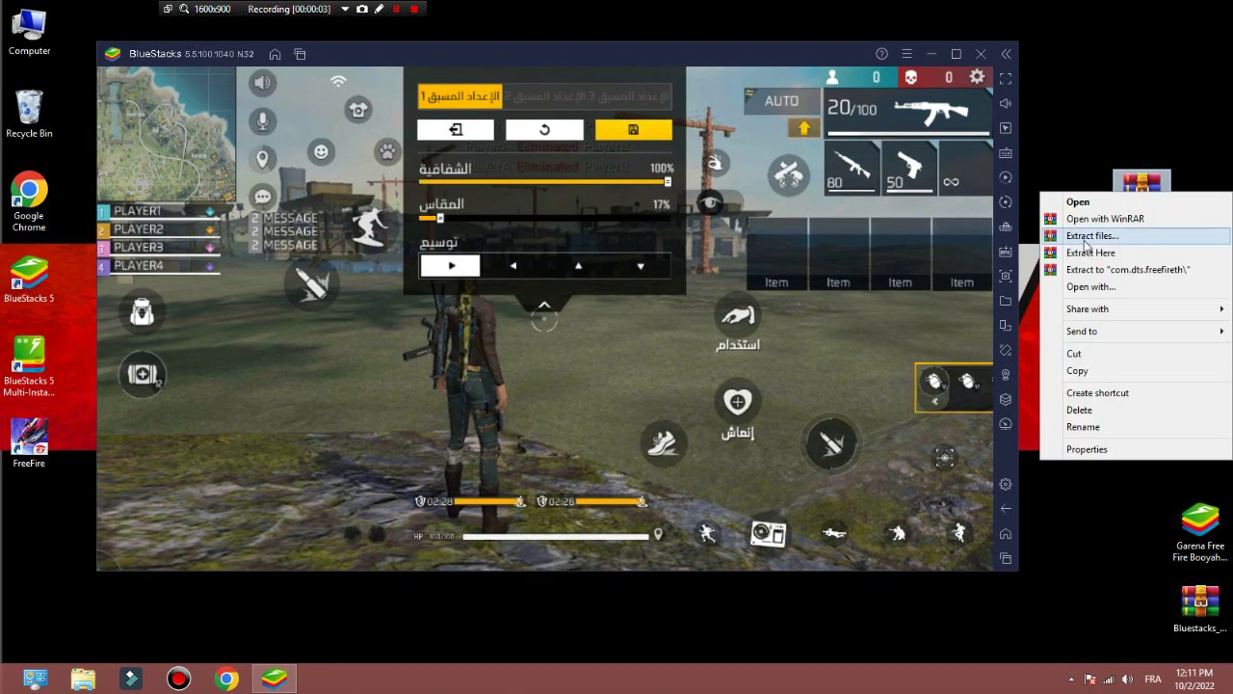
# - Extract the com.dts.freefireth archive onto the desktop and cut the extracted com.dts.freefireth.cfg file
pyautogui.click(1107, 254)
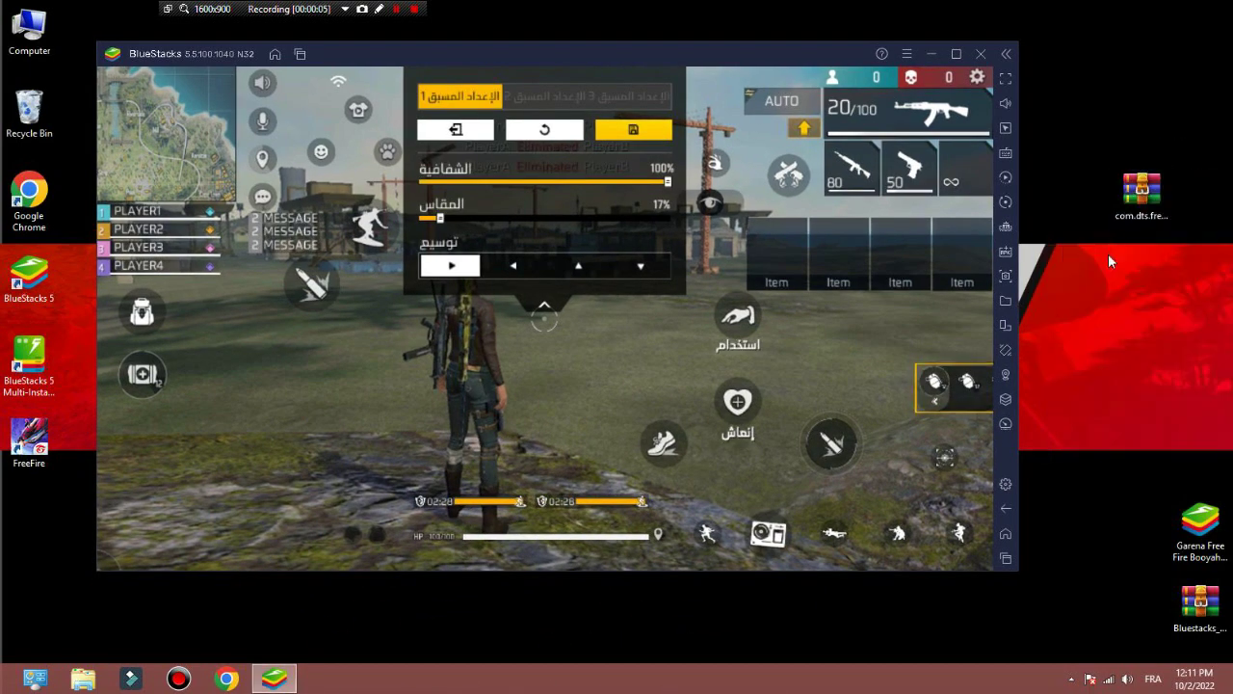
pyautogui.moveTo(1142, 192); pyautogui.dragTo(1200, 438)
pyautogui.moveTo(37, 520); pyautogui.dragTo(1145, 135)
pyautogui.moveTo(1089, 47); pyautogui.dragTo(1192, 183)
pyautogui.rightClick(1142, 108)
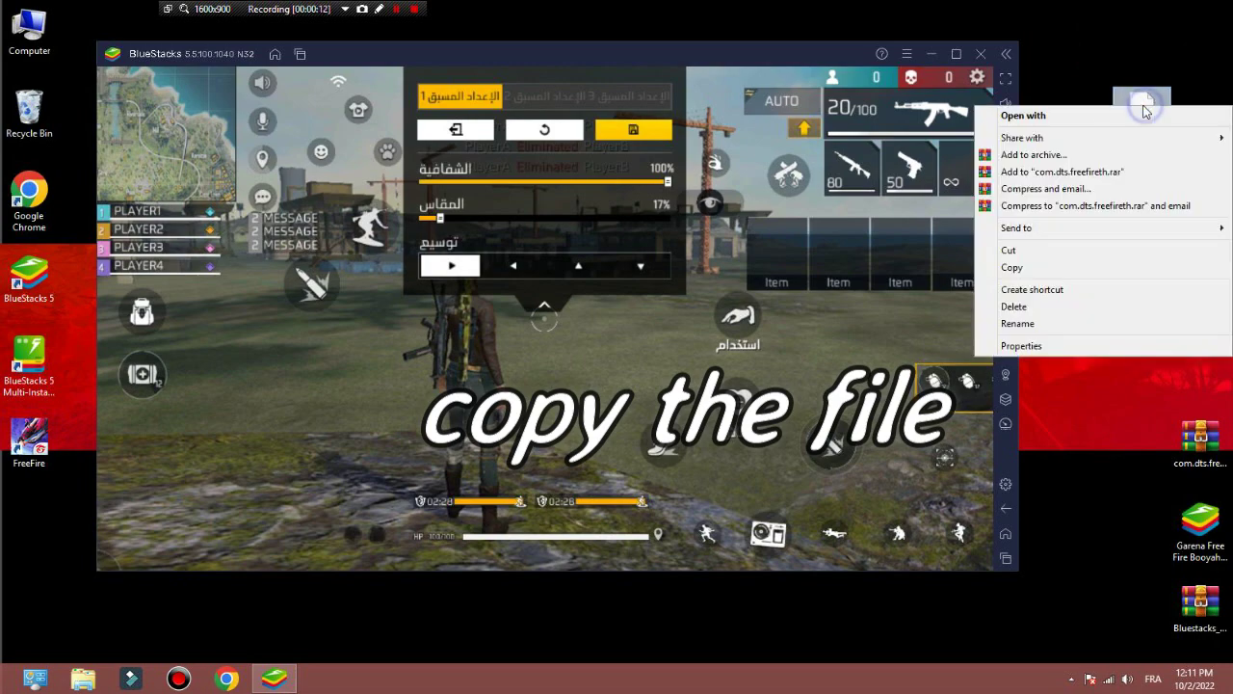
pyautogui.click(1073, 250)
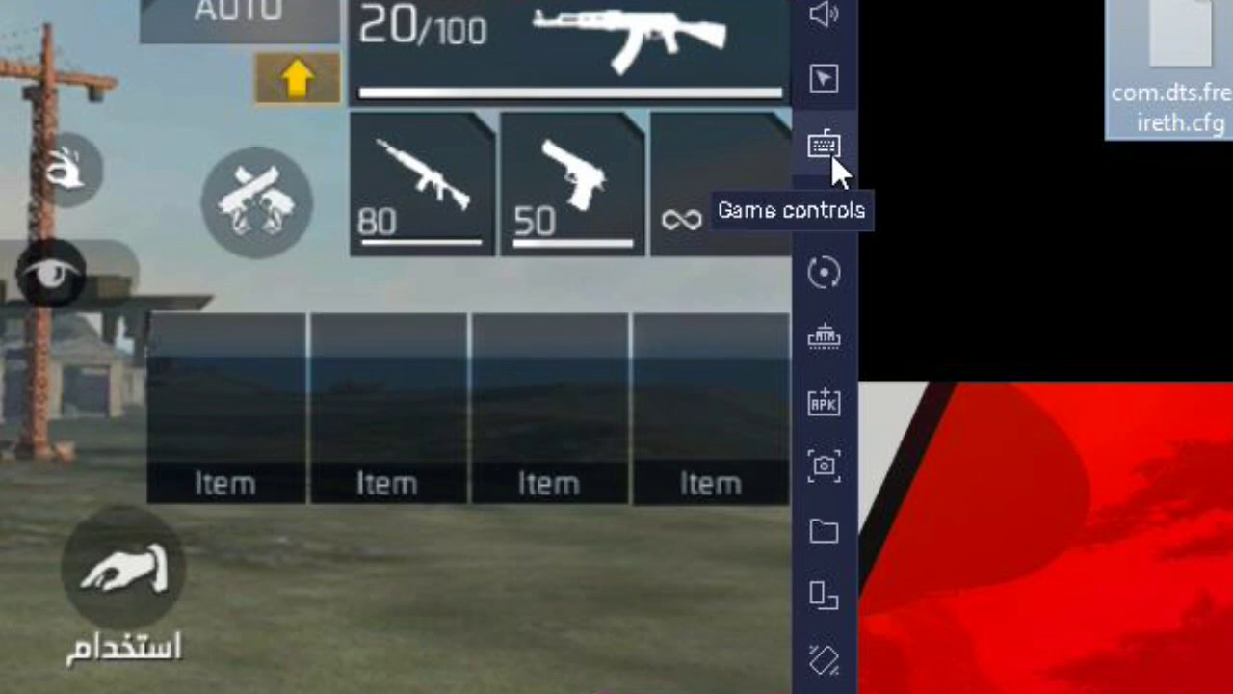
# - Open the advanced editor for the game controls and the UserFiles folder that stores its control schemes
pyautogui.click(827, 153)
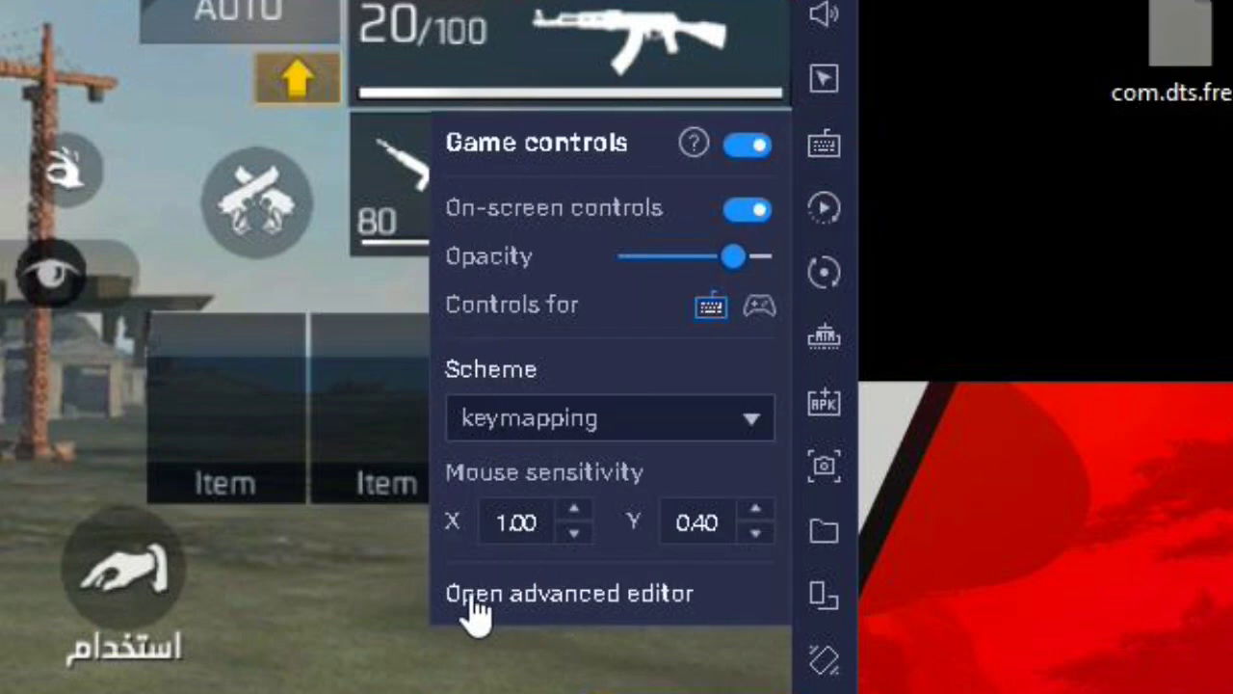
pyautogui.click(607, 602)
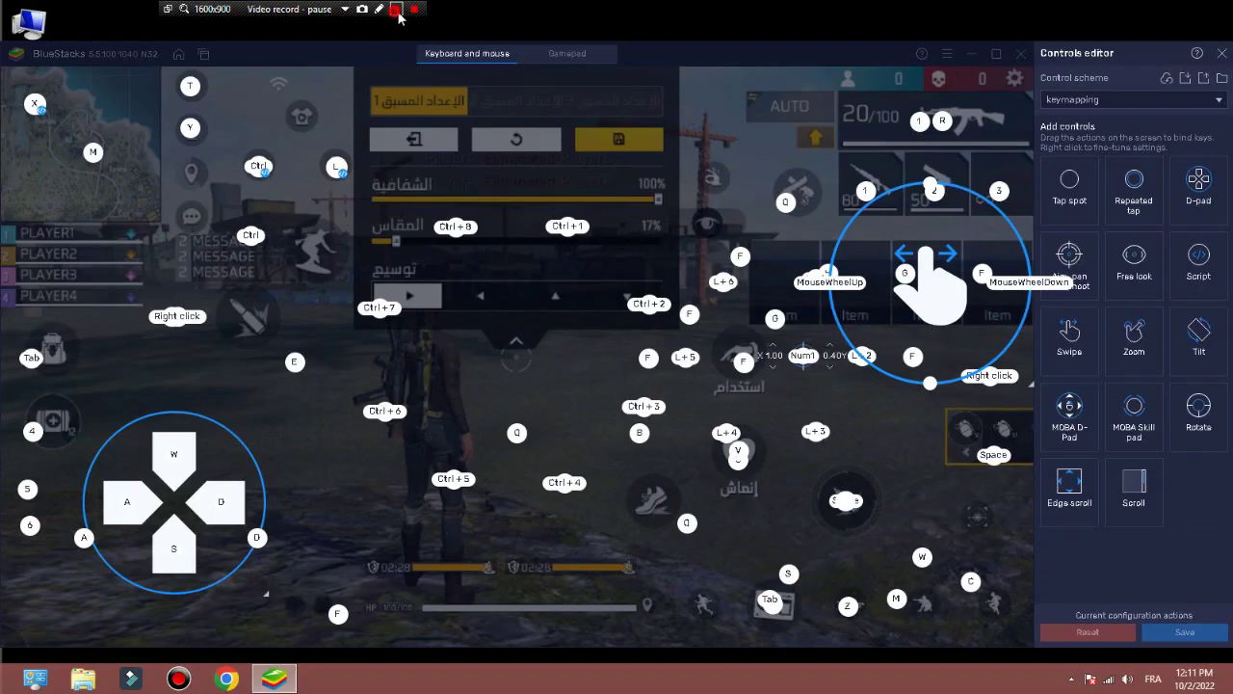
pyautogui.click(396, 8)
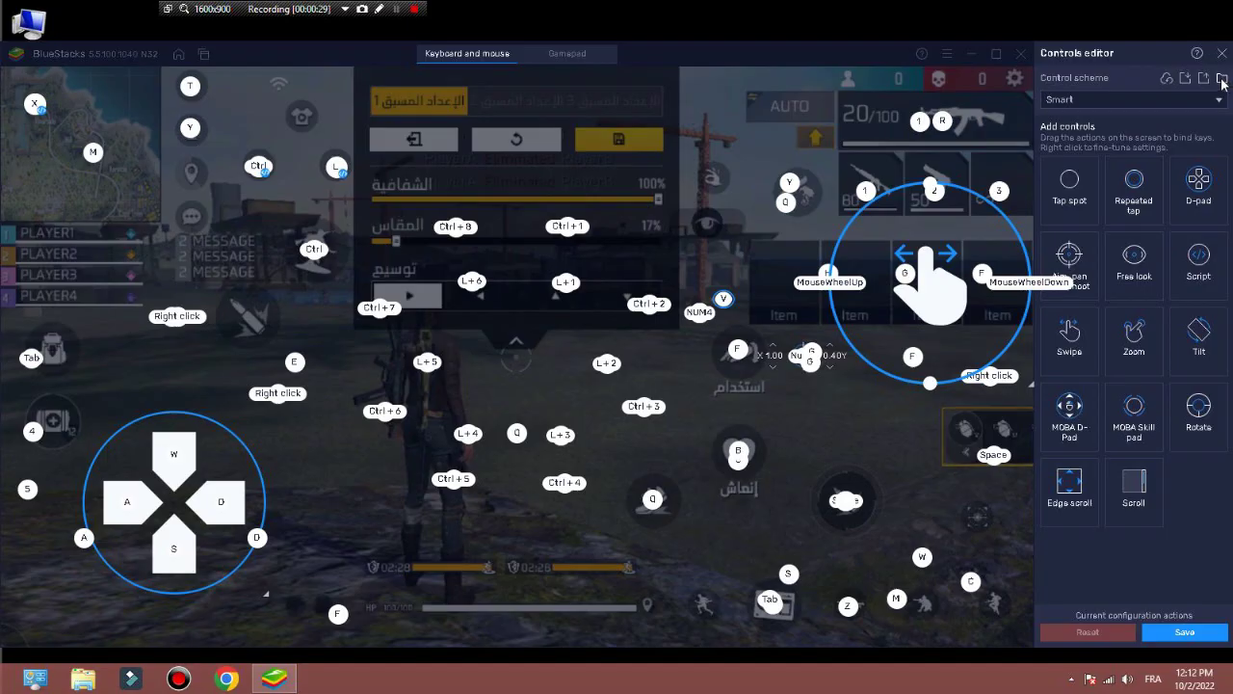
pyautogui.click(1201, 243)
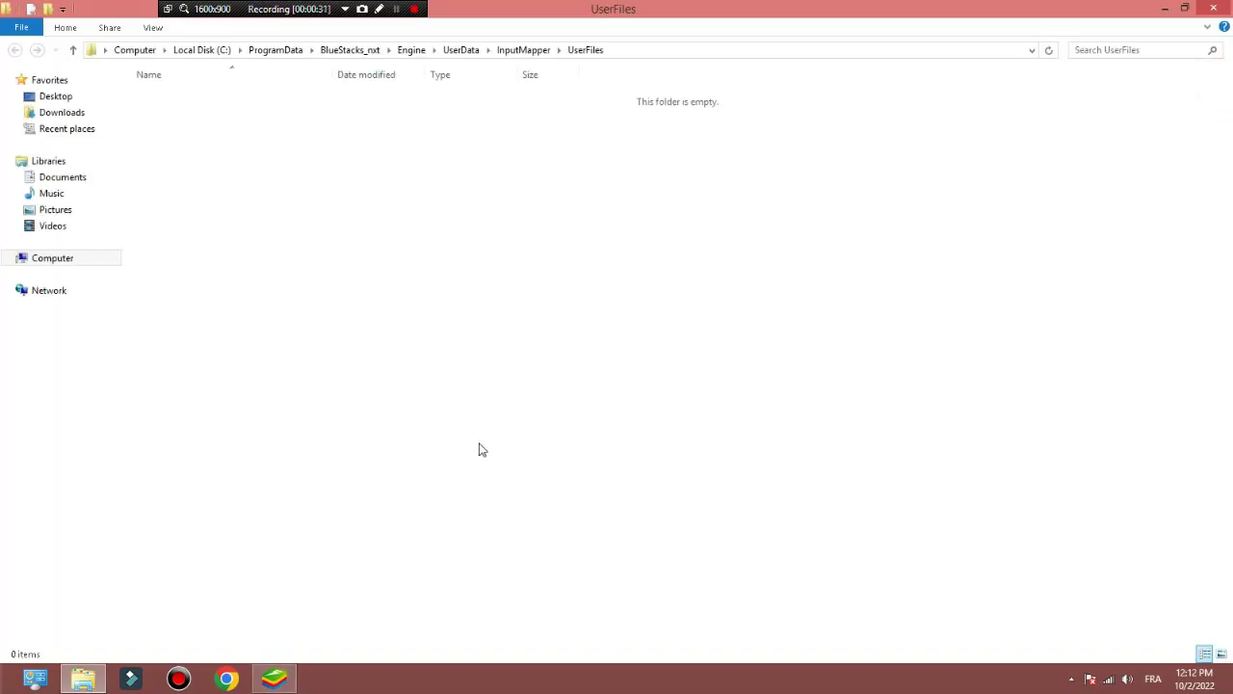
# - Minimize the UserFiles folder, close the controls editor with its changes saved, and exit BlueStacks
pyautogui.click(1165, 13)
pyautogui.click(1220, 54)
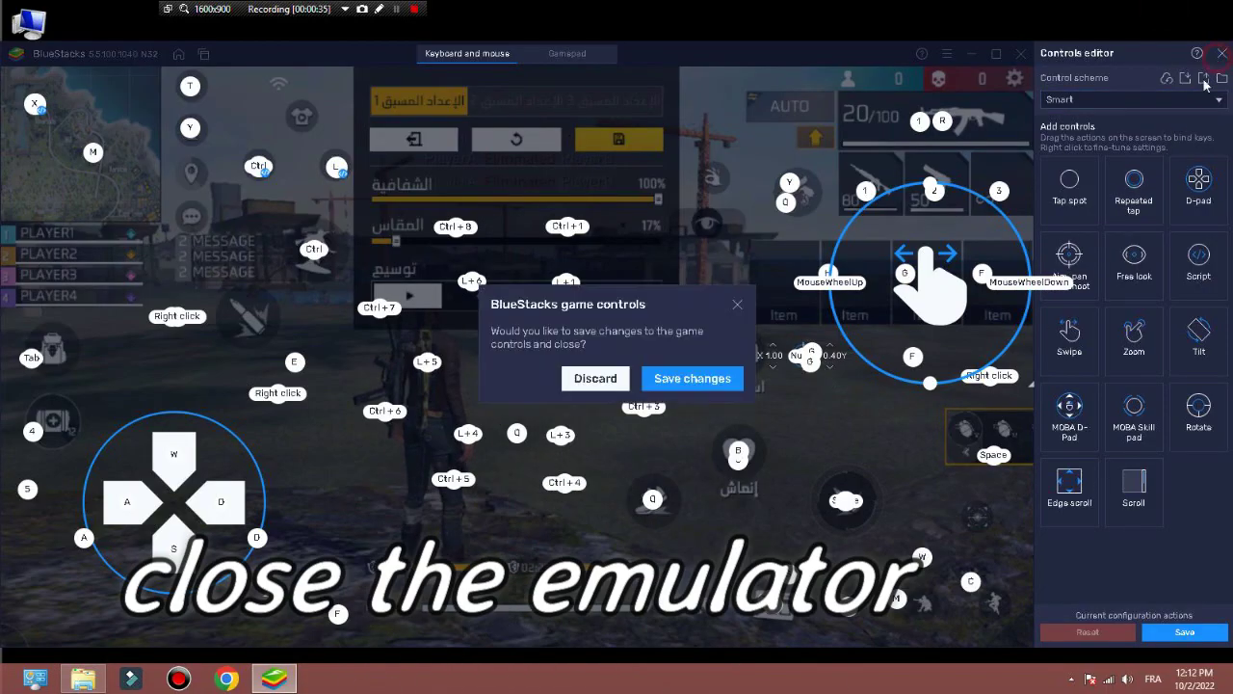
pyautogui.click(691, 378)
pyautogui.click(980, 54)
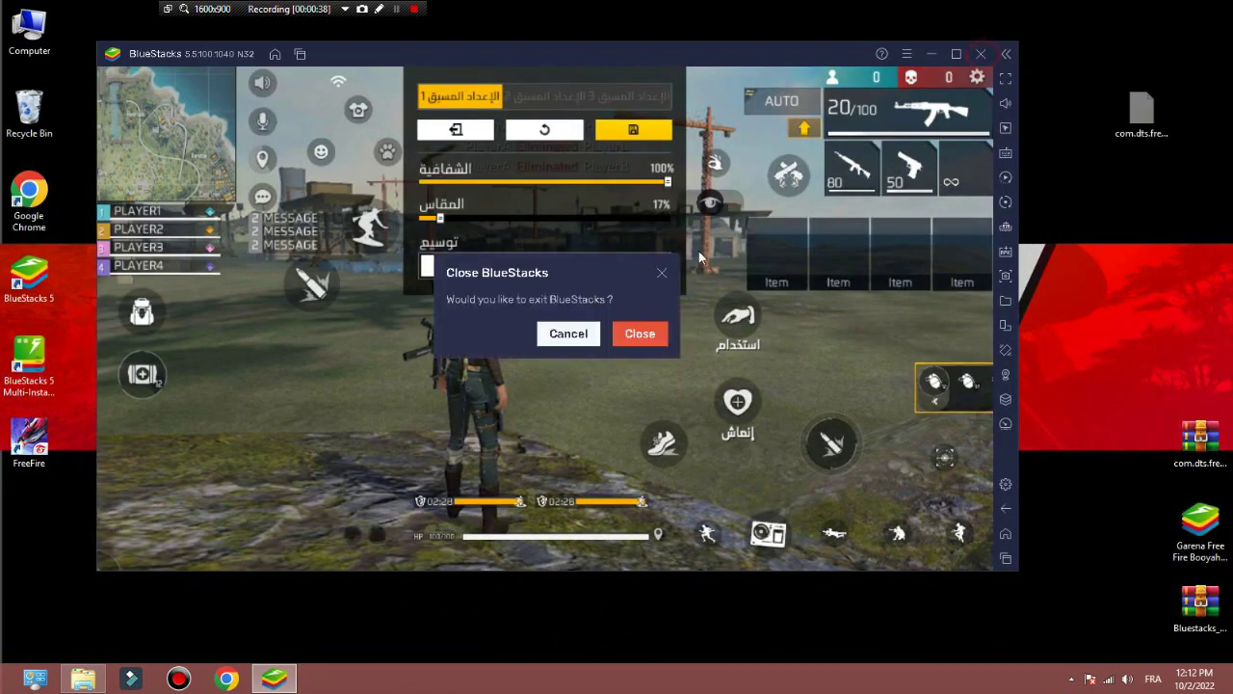
pyautogui.click(621, 333)
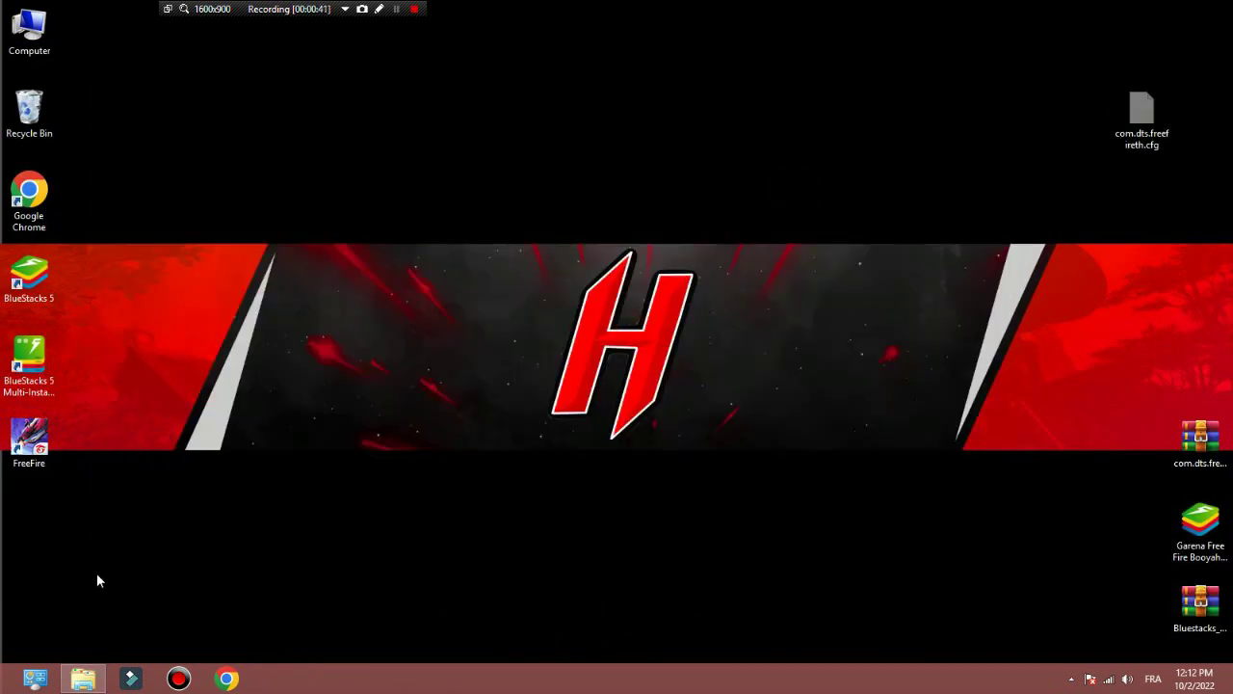
# - Restore the UserFiles folder and delete the old key-mapping files from it
pyautogui.click(83, 678)
pyautogui.moveTo(557, 443); pyautogui.dragTo(408, 151)
pyautogui.press('Delete')
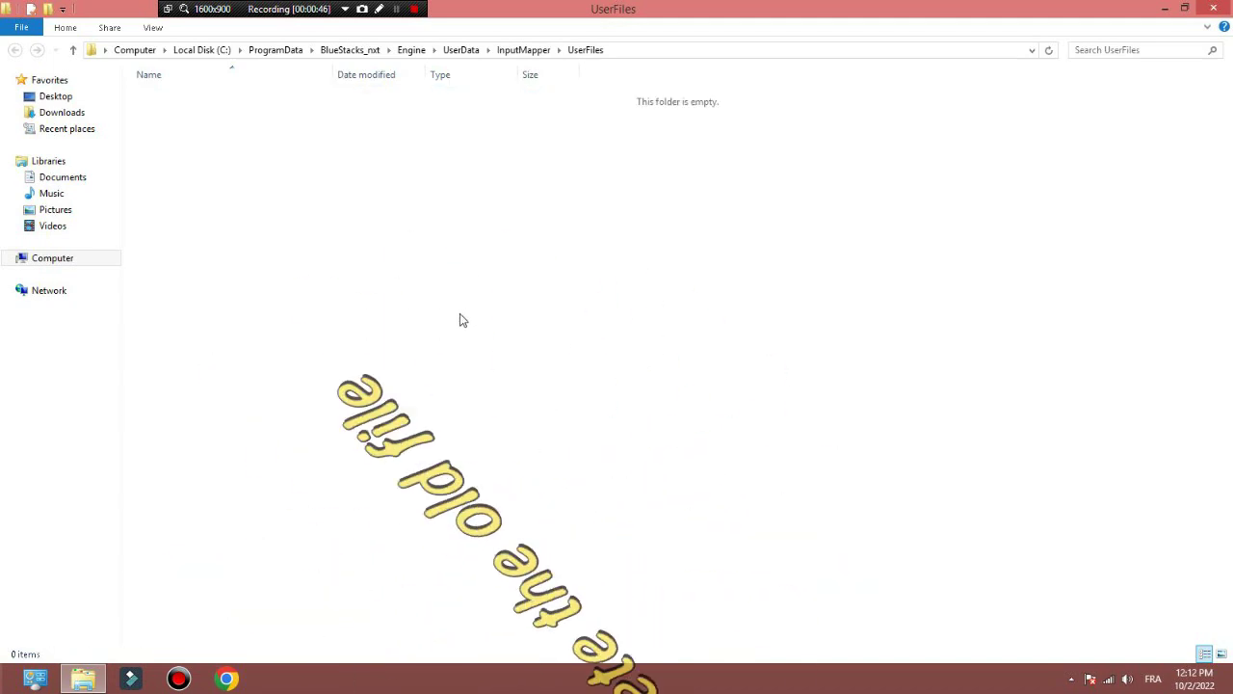
# - Paste the new com.dts.freefireth.cfg key-mapping file into the UserFiles folder
pyautogui.click(421, 300)
pyautogui.rightClick(411, 175)
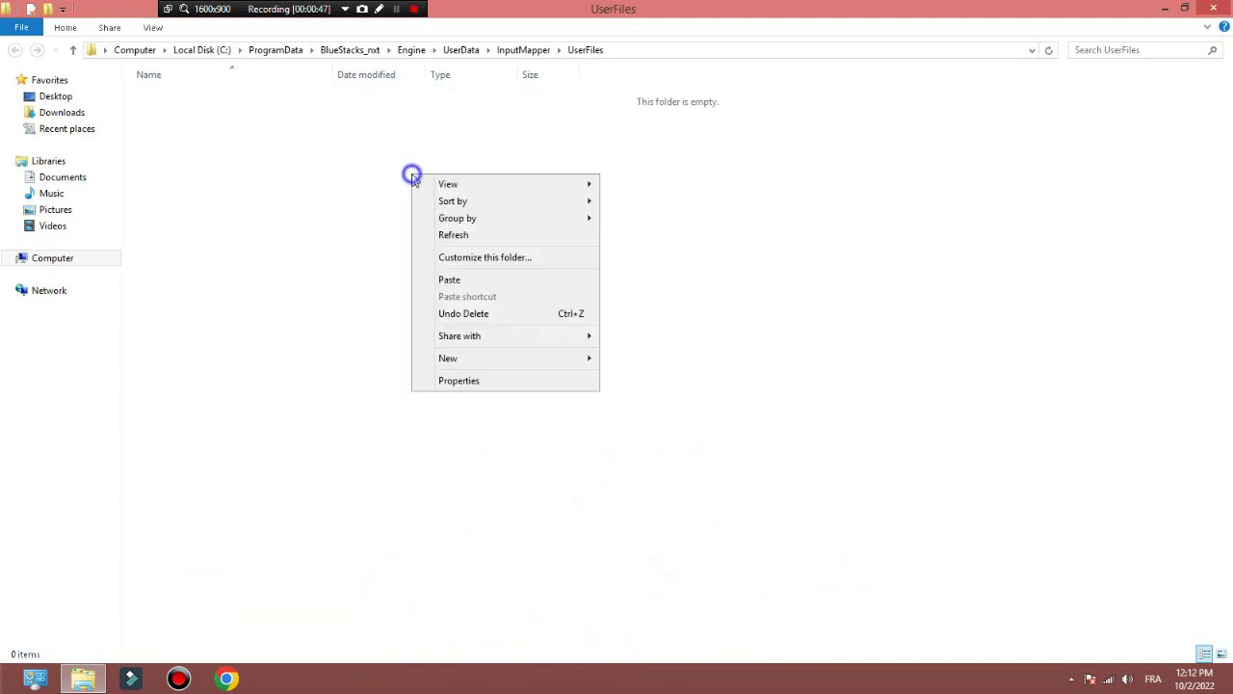
pyautogui.click(545, 286)
pyautogui.click(344, 335)
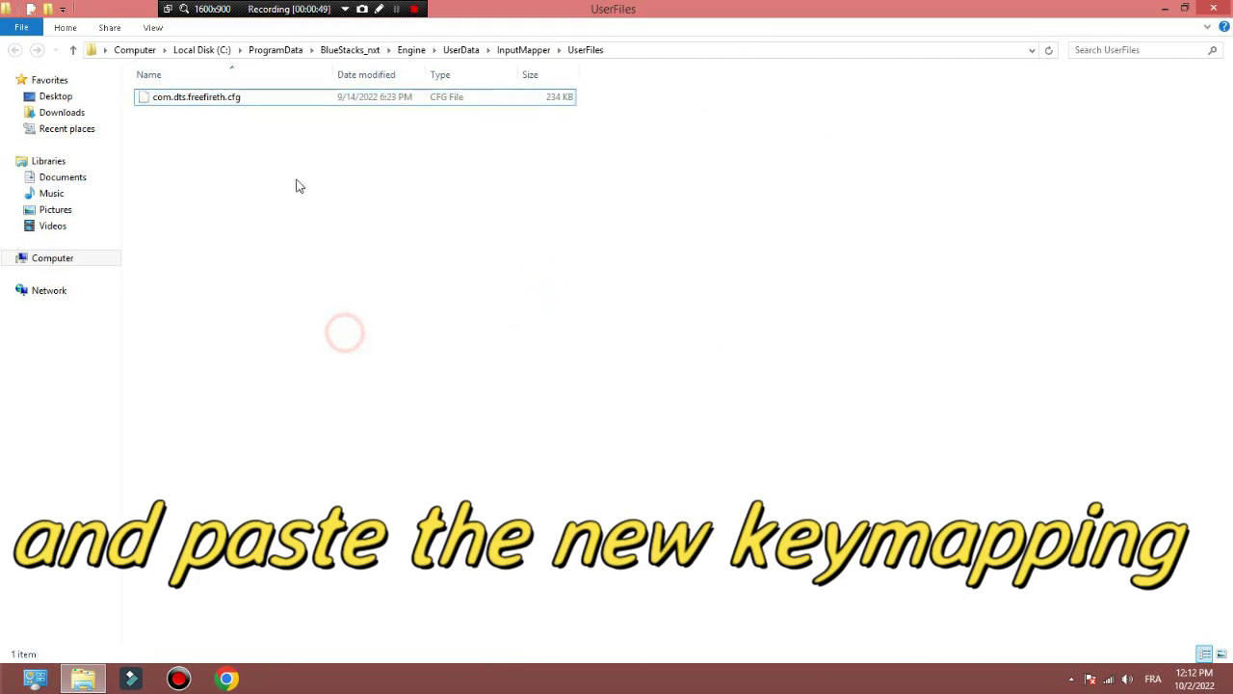
# - Close the UserFiles folder and launch FreeFire from its desktop shortcut
pyautogui.click(462, 295)
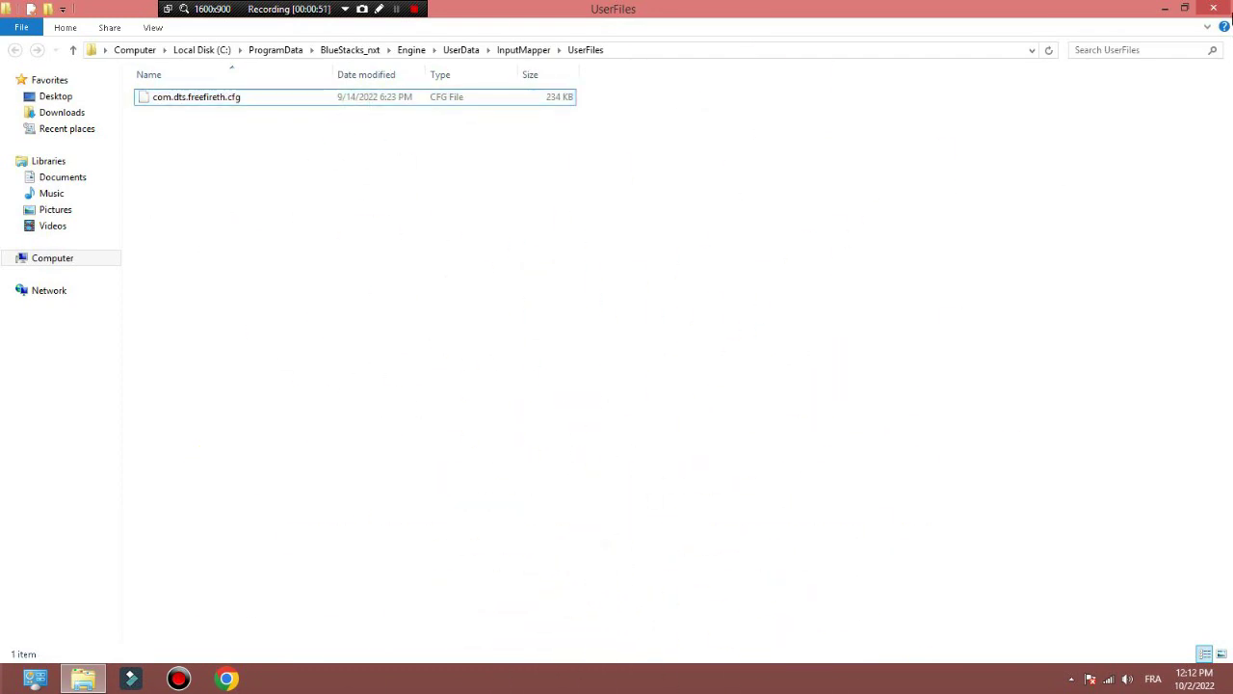
pyautogui.click(1213, 9)
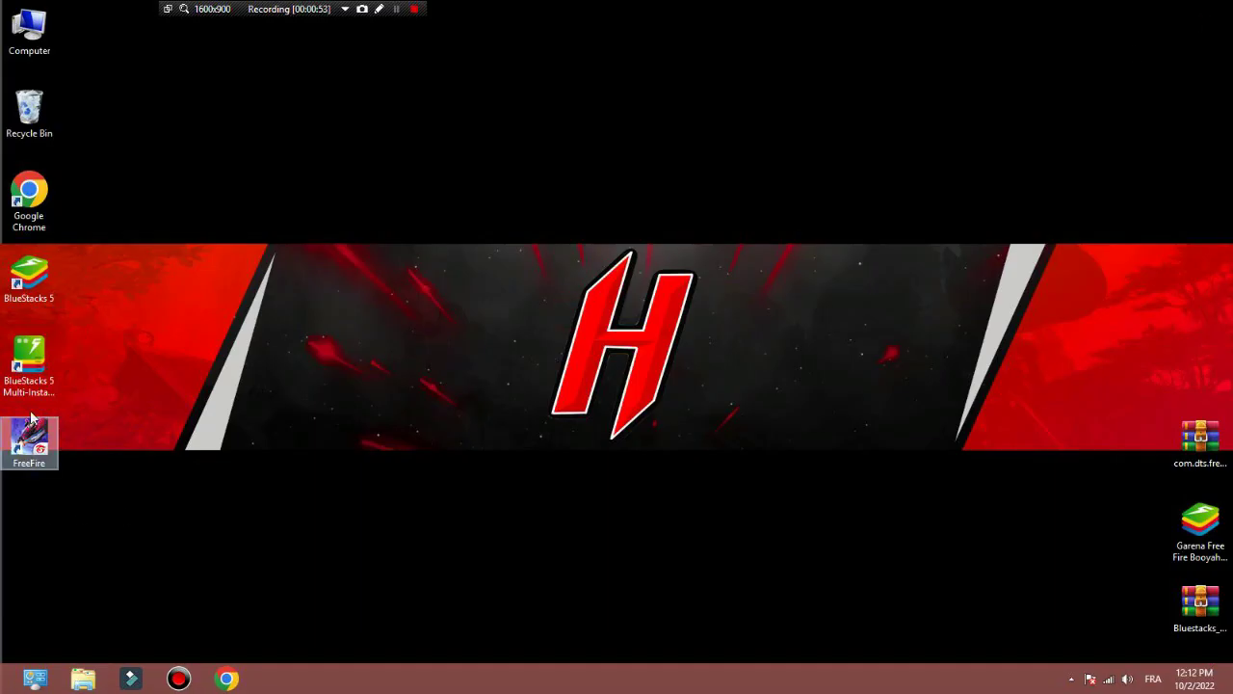
pyautogui.doubleClick(33, 445)
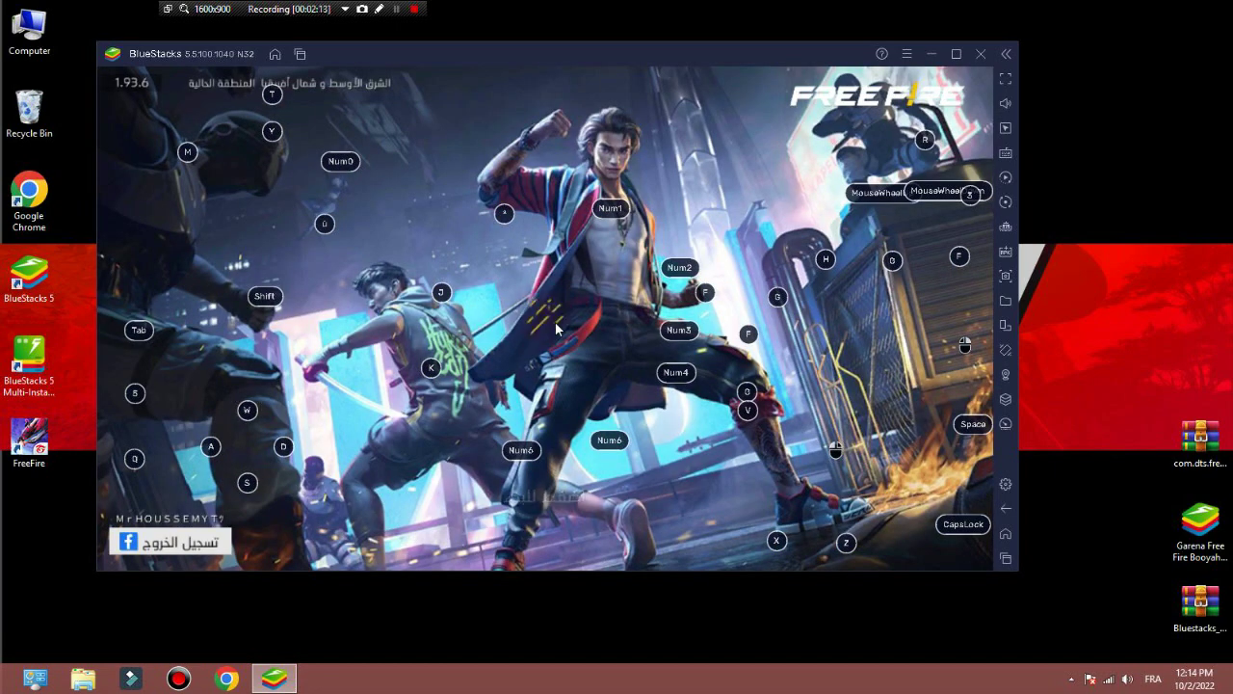
# - Enter the game from the title screen and close the promotional offer to reach the lobby
pyautogui.click(555, 328)
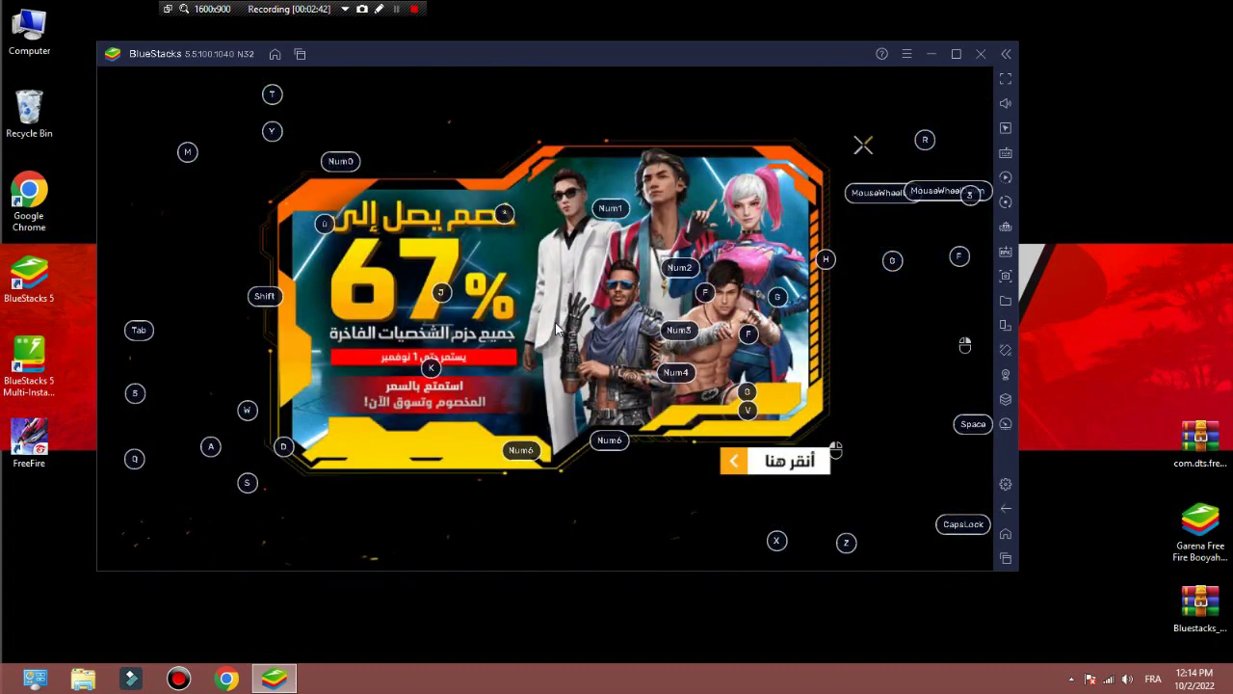
pyautogui.click(861, 144)
pyautogui.click(861, 143)
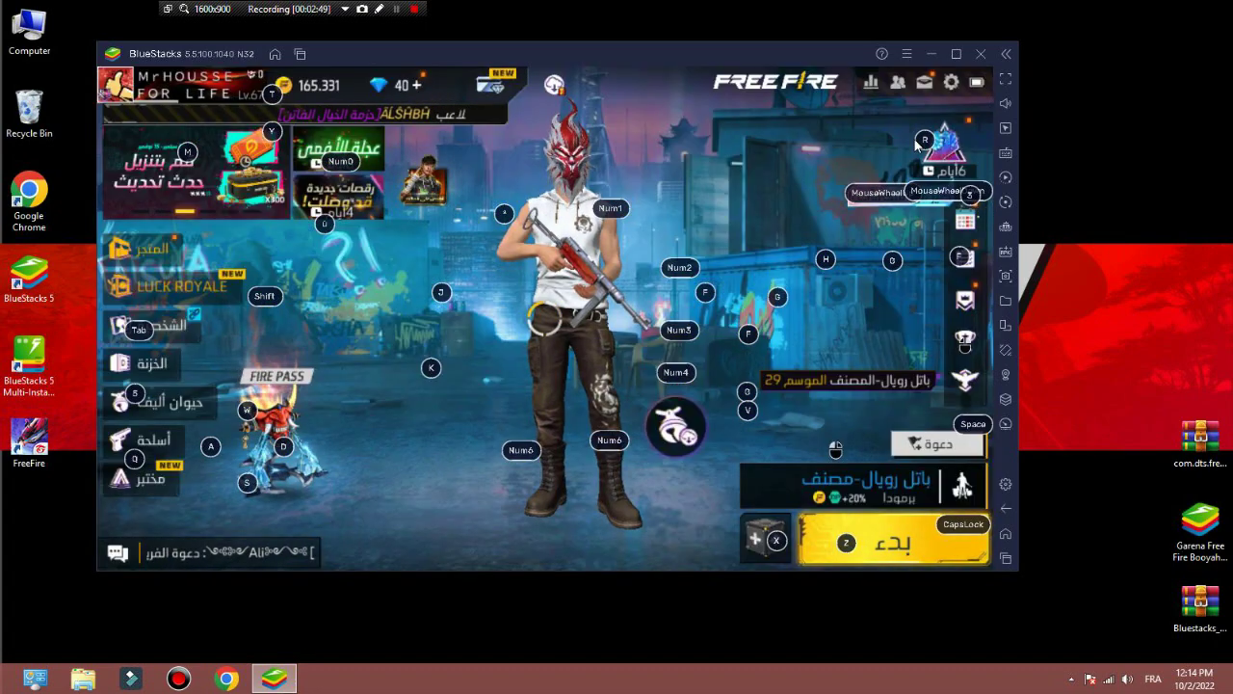
# - Open the custom HUD layout from the game's control settings and bring up the advanced controls editor over it
pyautogui.click(950, 83)
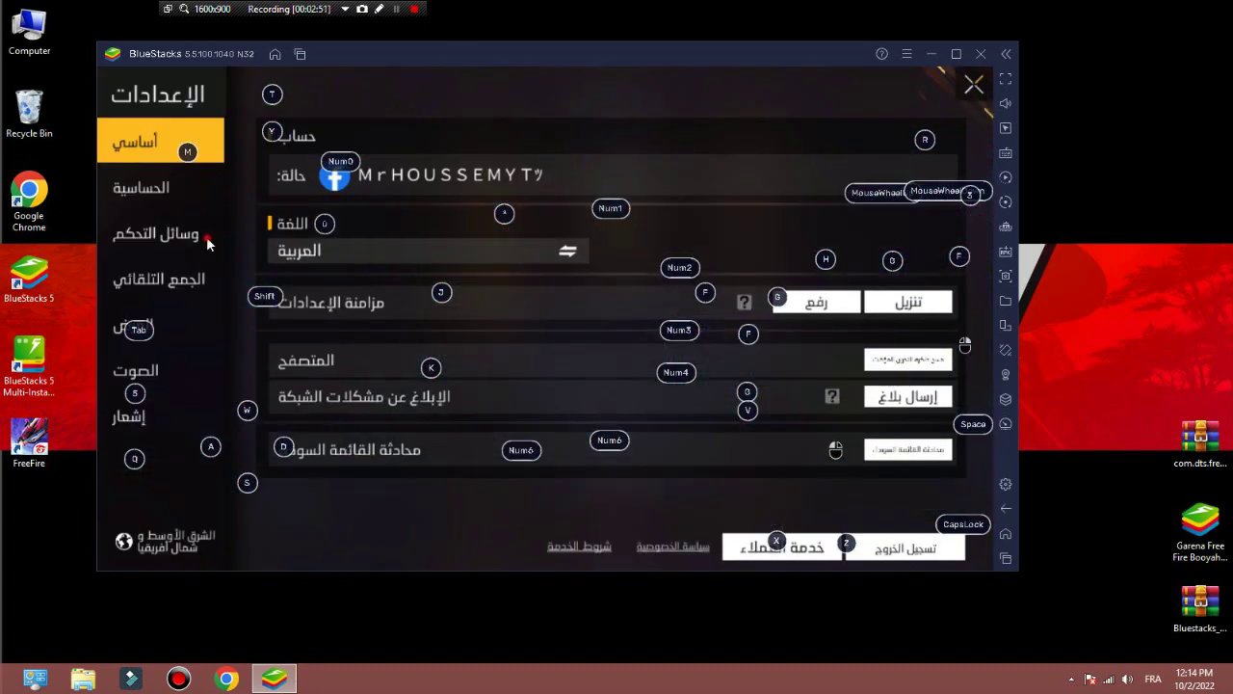
pyautogui.click(207, 238)
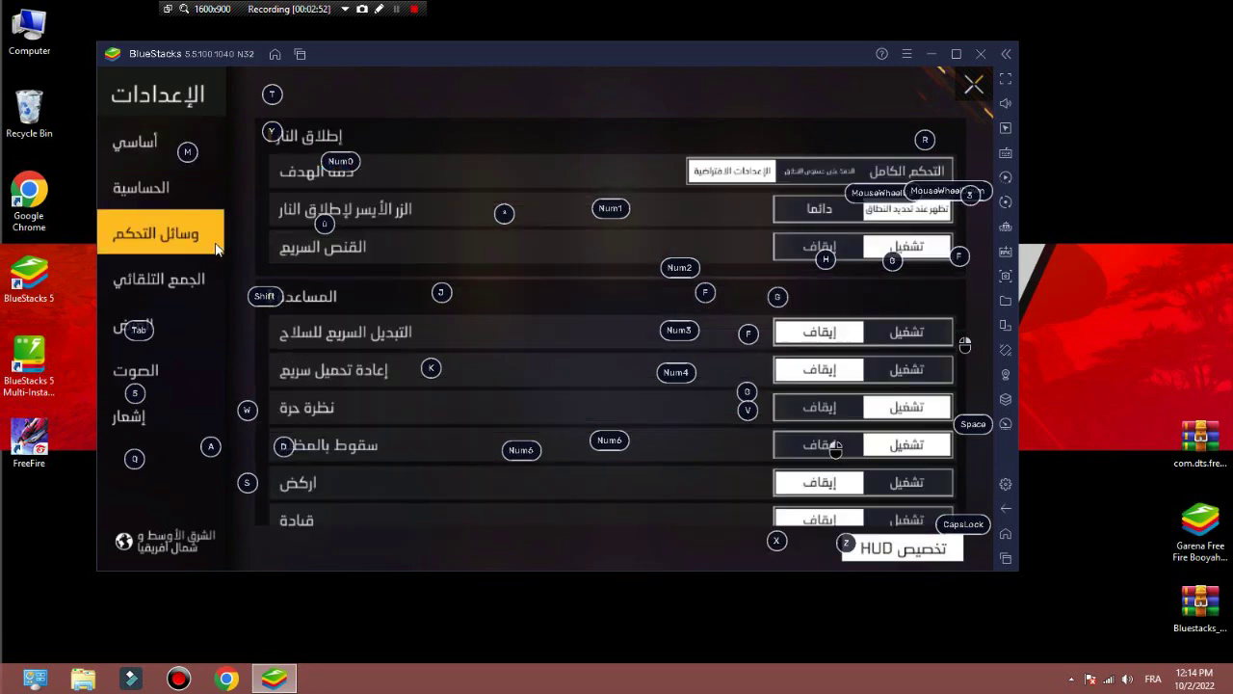
pyautogui.click(847, 559)
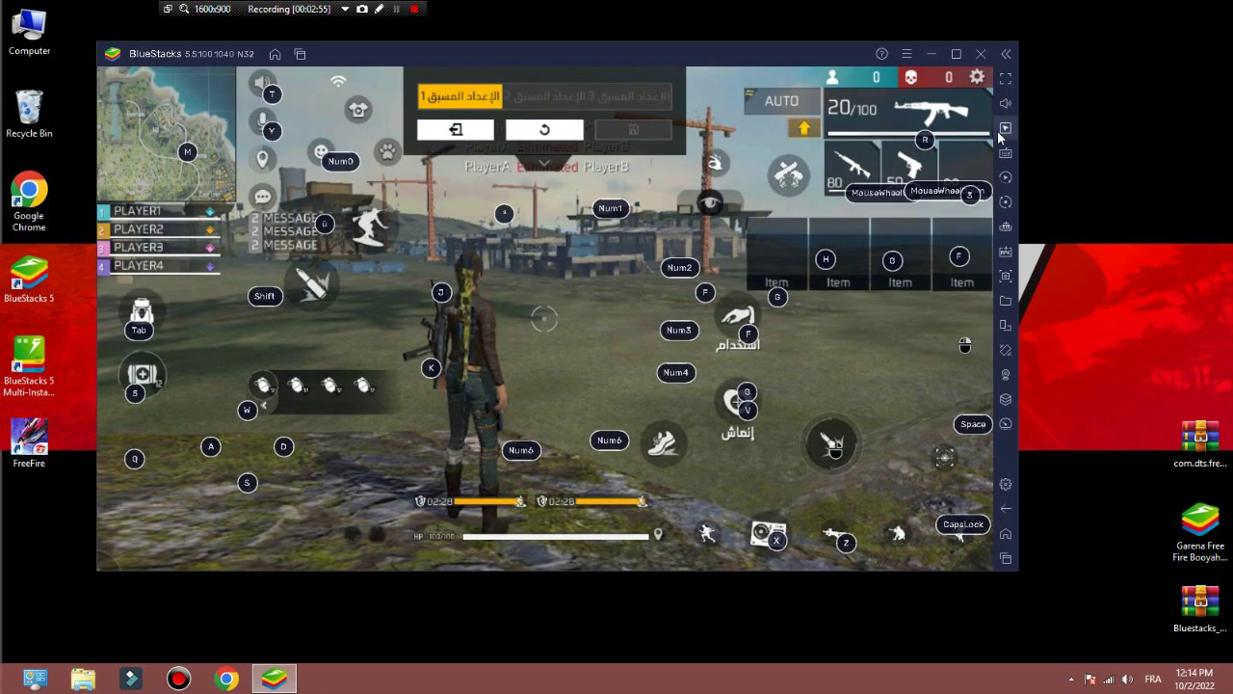
pyautogui.click(1005, 152)
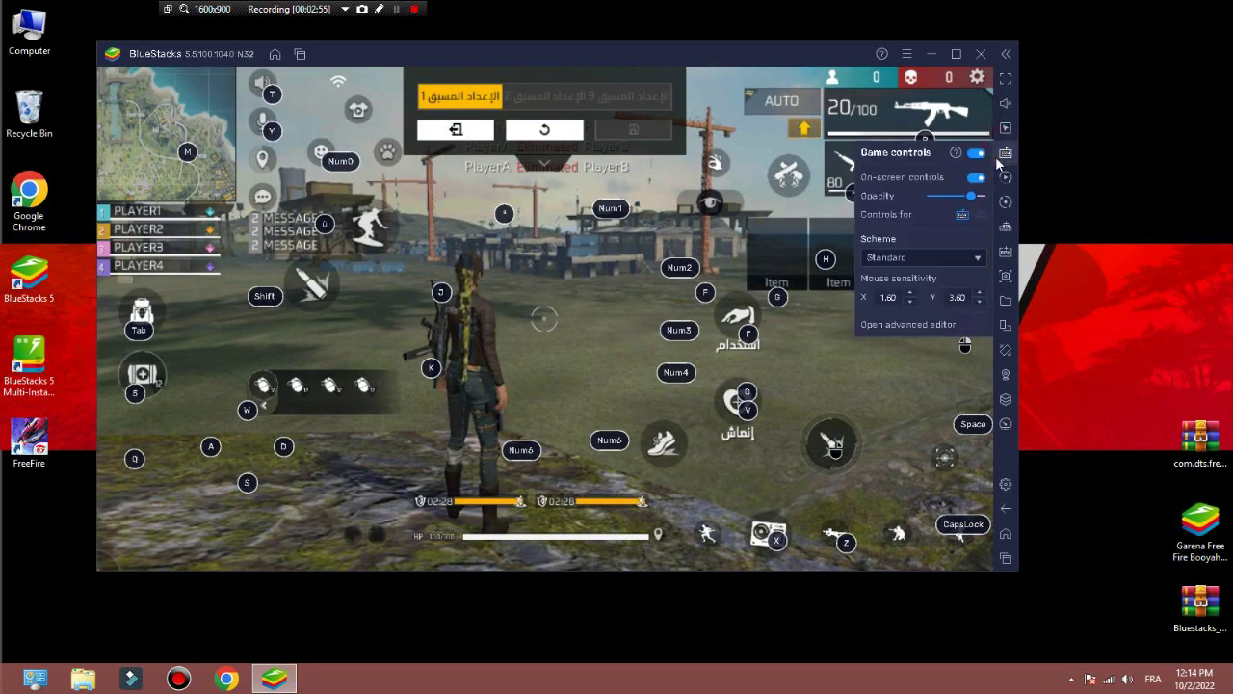
pyautogui.click(906, 326)
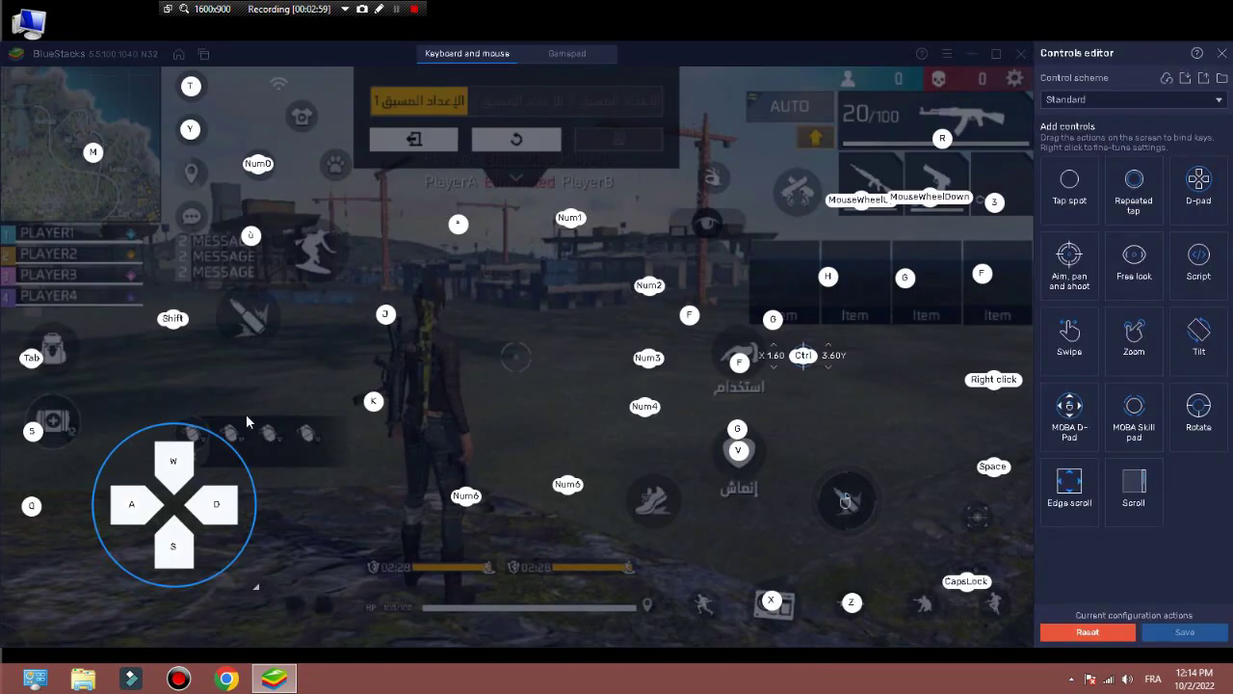
# - Rebind the movement D-pad to Z, Q, S and D, shrink it and place it in the lower corner of the game view
pyautogui.press('z')
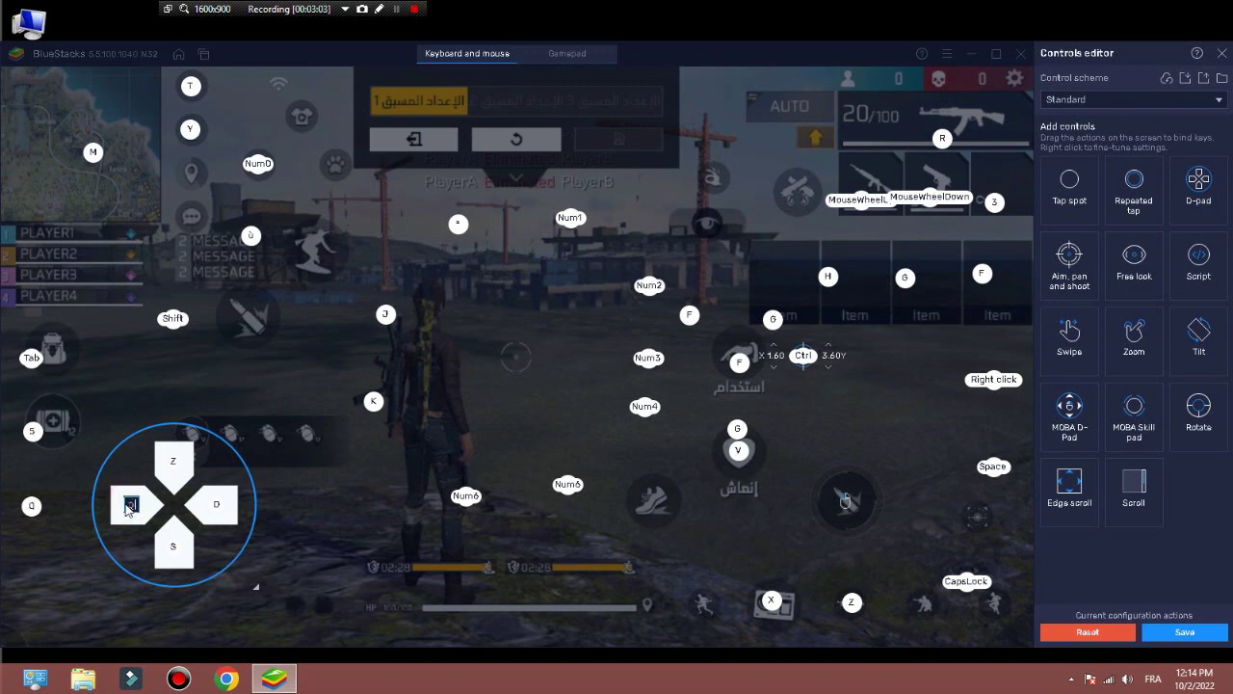
pyautogui.moveTo(255, 586); pyautogui.dragTo(208, 540)
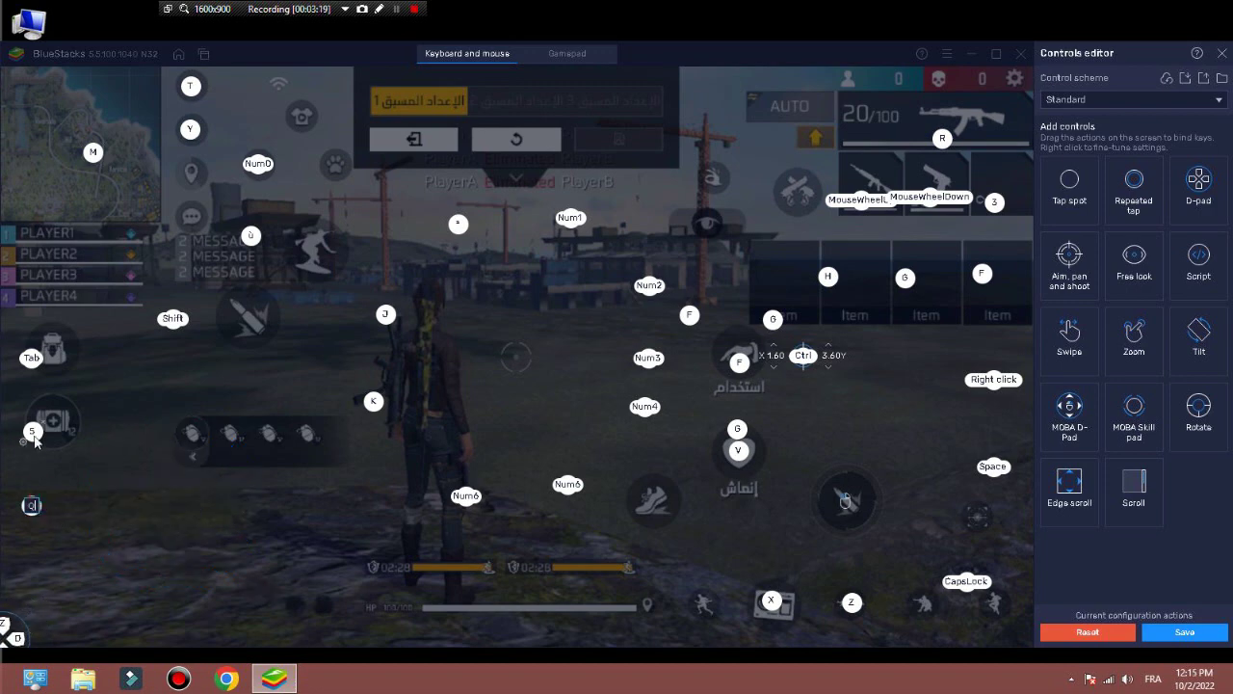
# - Delete the separate Q spot, then move the S spot onto the medkit button and rebind it to Enter
pyautogui.click(38, 498)
pyautogui.click(32, 432)
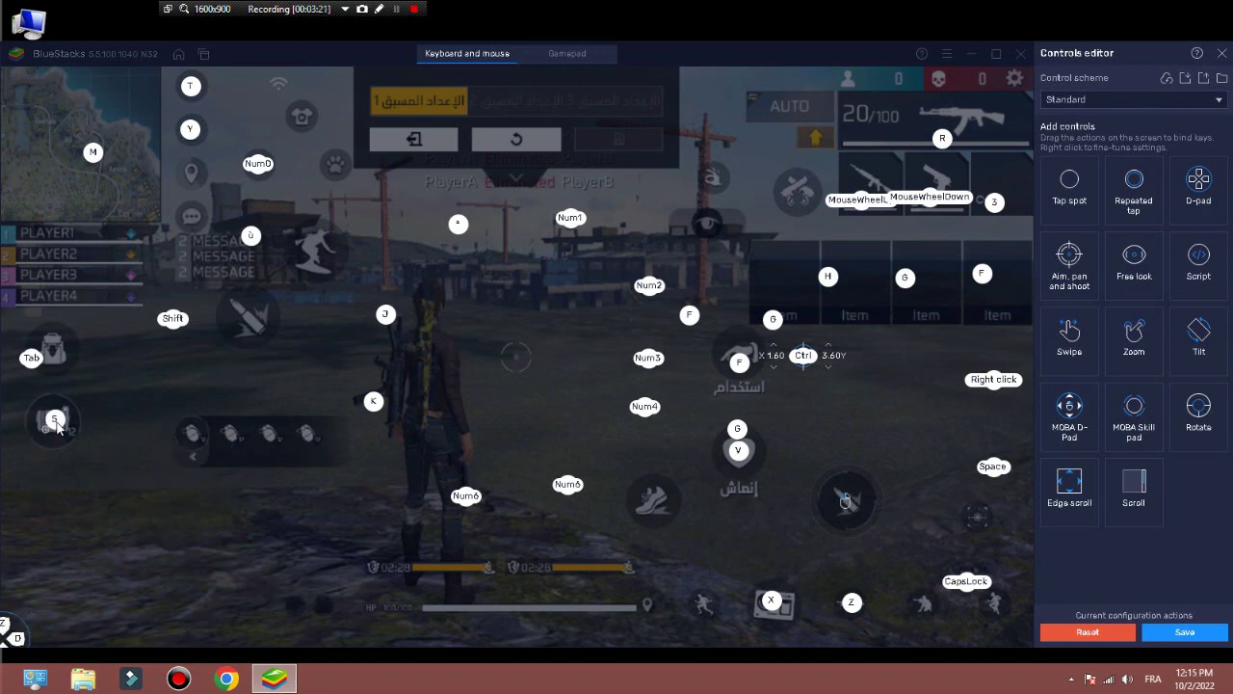
pyautogui.press('Return')
# - Delete the M, T, Y, Num0 and ù key spots around the minimap and chat buttons
pyautogui.click(100, 145)
pyautogui.click(198, 79)
pyautogui.click(197, 122)
pyautogui.click(266, 156)
pyautogui.click(258, 227)
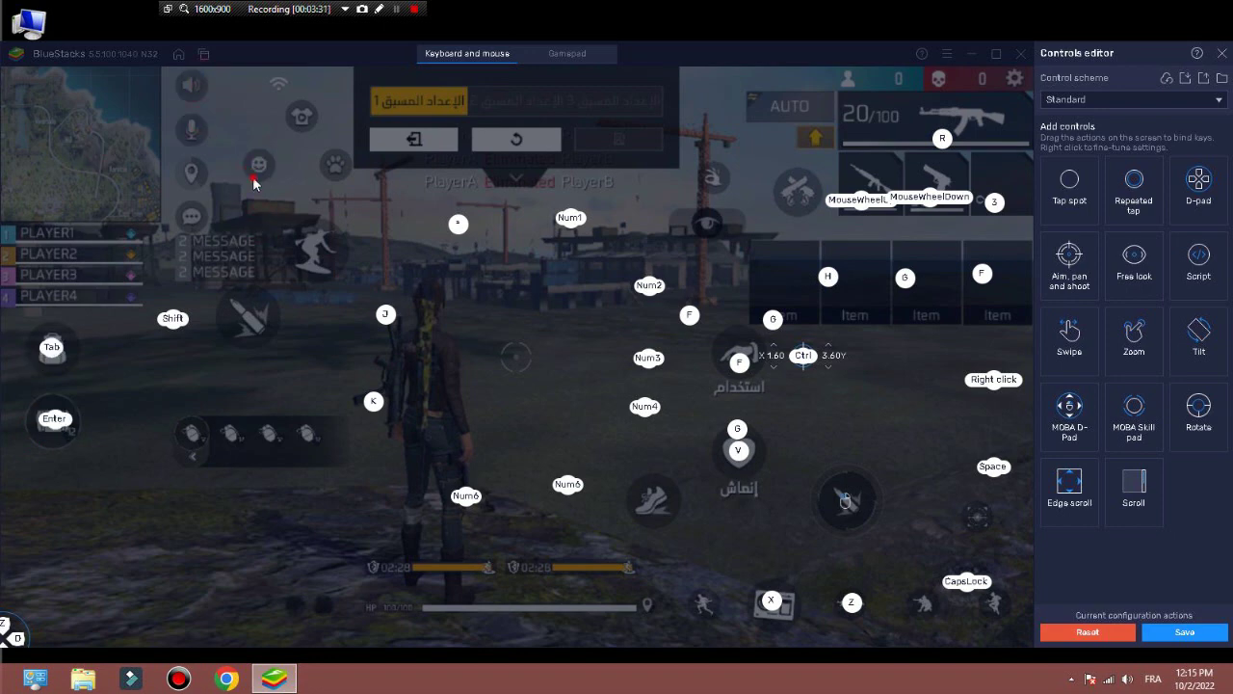
# - Bind the bottom action row to E, 2, W, V and Space, delete CapsLock, and move Right click onto the scope button
pyautogui.click(851, 607)
pyautogui.press('w')
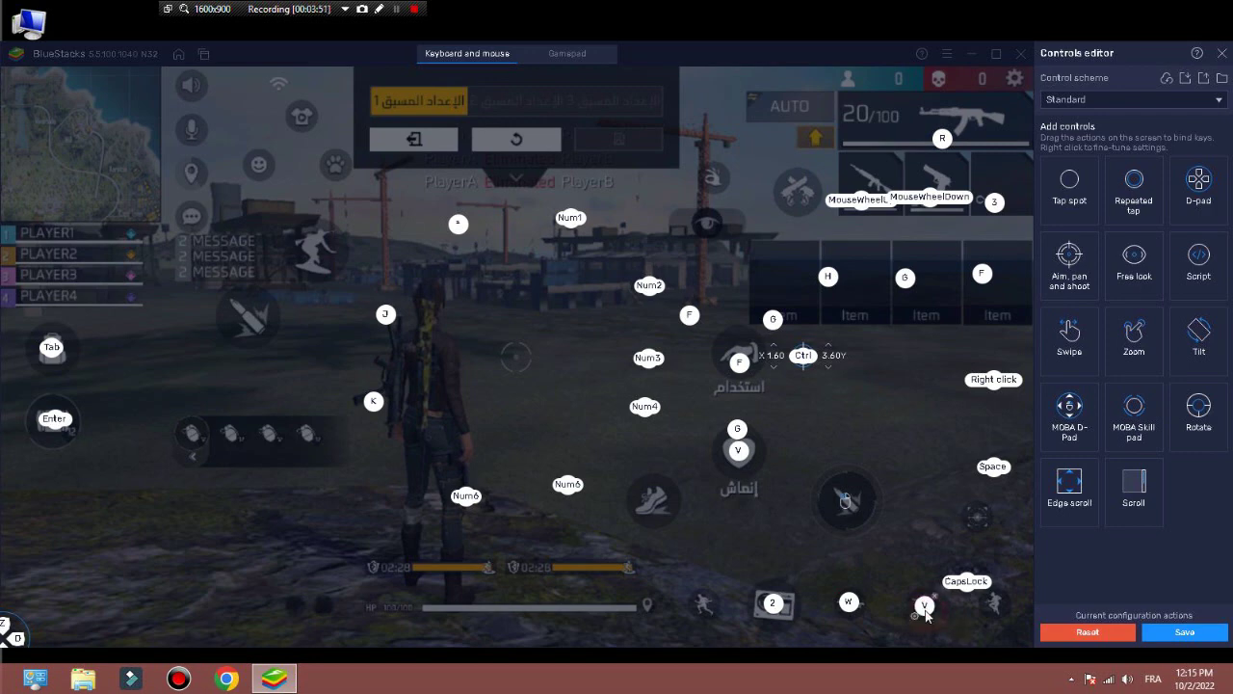
pyautogui.click(984, 575)
pyautogui.moveTo(992, 465); pyautogui.dragTo(992, 603)
pyautogui.moveTo(993, 379); pyautogui.dragTo(976, 516)
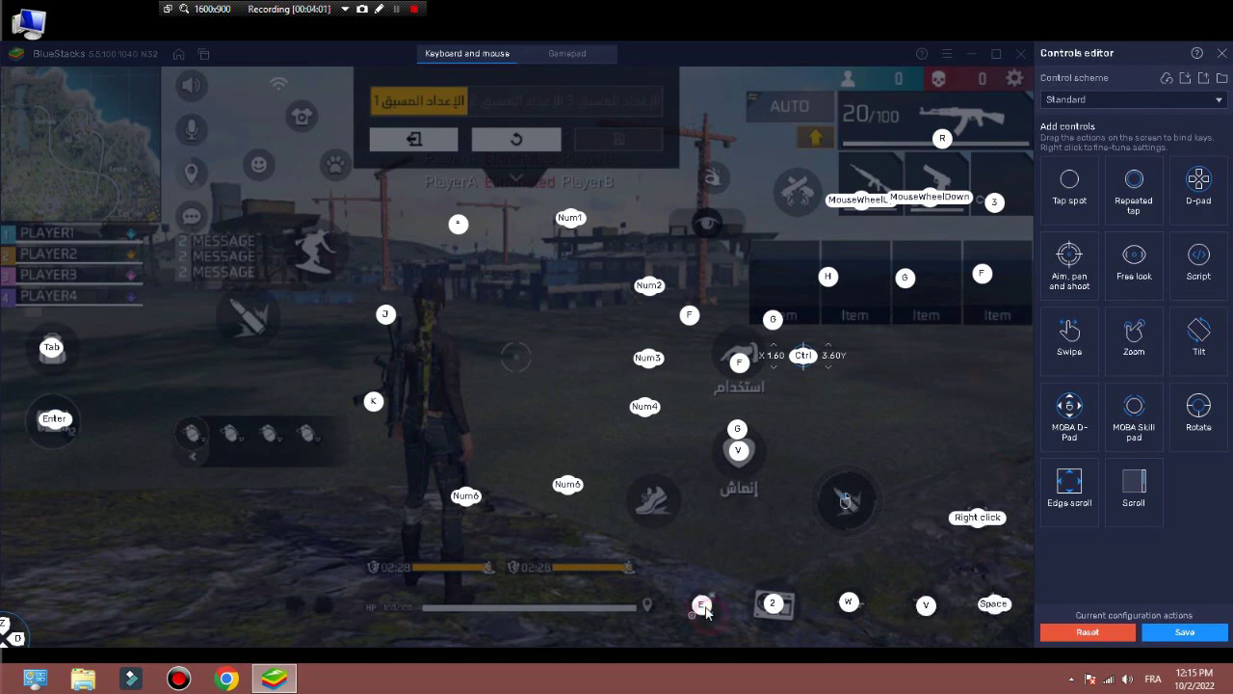
# - Place the mouse fire control on the third weapon slot, F on the fire button and G on the last item slot
pyautogui.moveTo(904, 369); pyautogui.dragTo(1009, 179)
pyautogui.moveTo(981, 272); pyautogui.dragTo(847, 499)
pyautogui.moveTo(737, 427); pyautogui.dragTo(1004, 277)
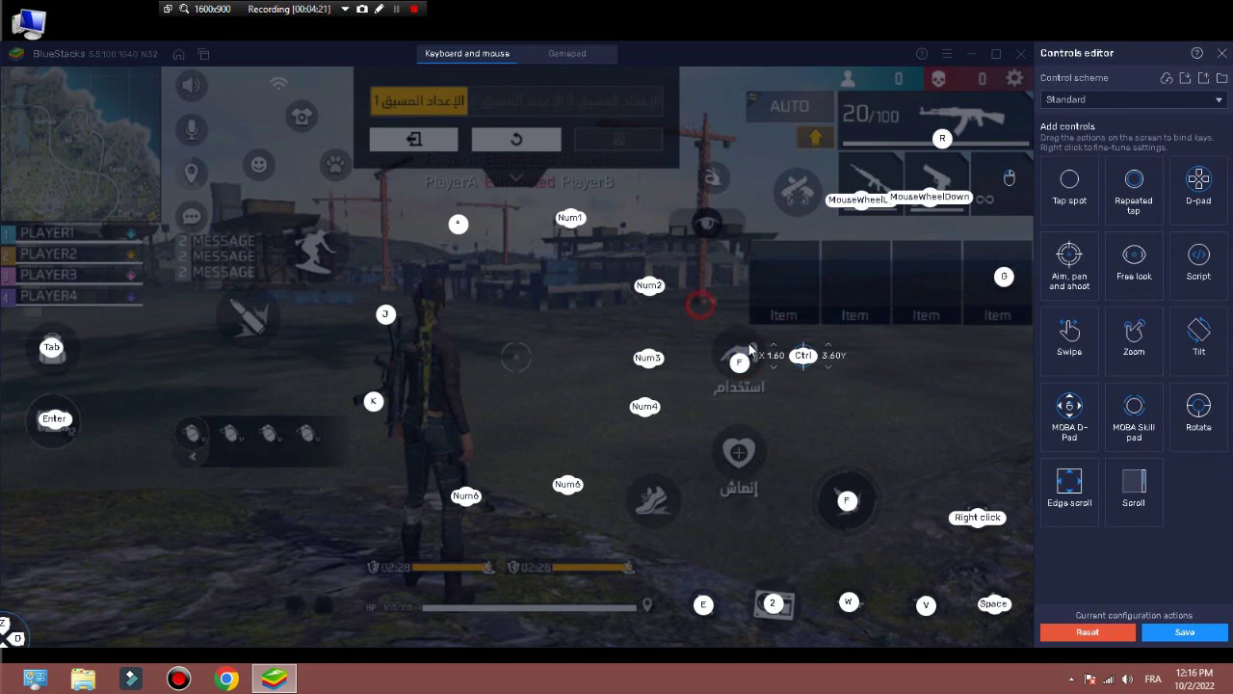
# - Delete the remaining numpad, J, K and * key spots and bind A to the first throwable slot
pyautogui.click(658, 350)
pyautogui.click(655, 399)
pyautogui.click(578, 476)
pyautogui.click(382, 395)
pyautogui.click(393, 307)
pyautogui.click(465, 217)
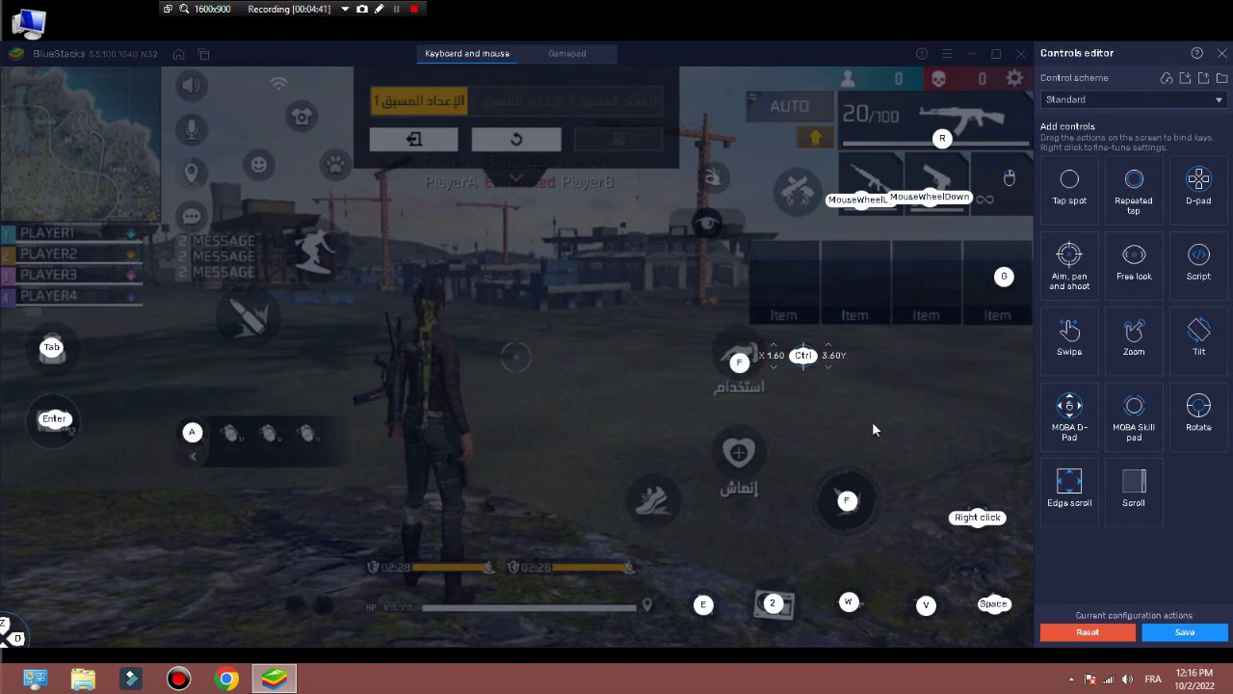
# - Add C and X spots on the first two weapon slots, set the Y sensitivity to 1.70, and save and close the controls editor
pyautogui.click(873, 172)
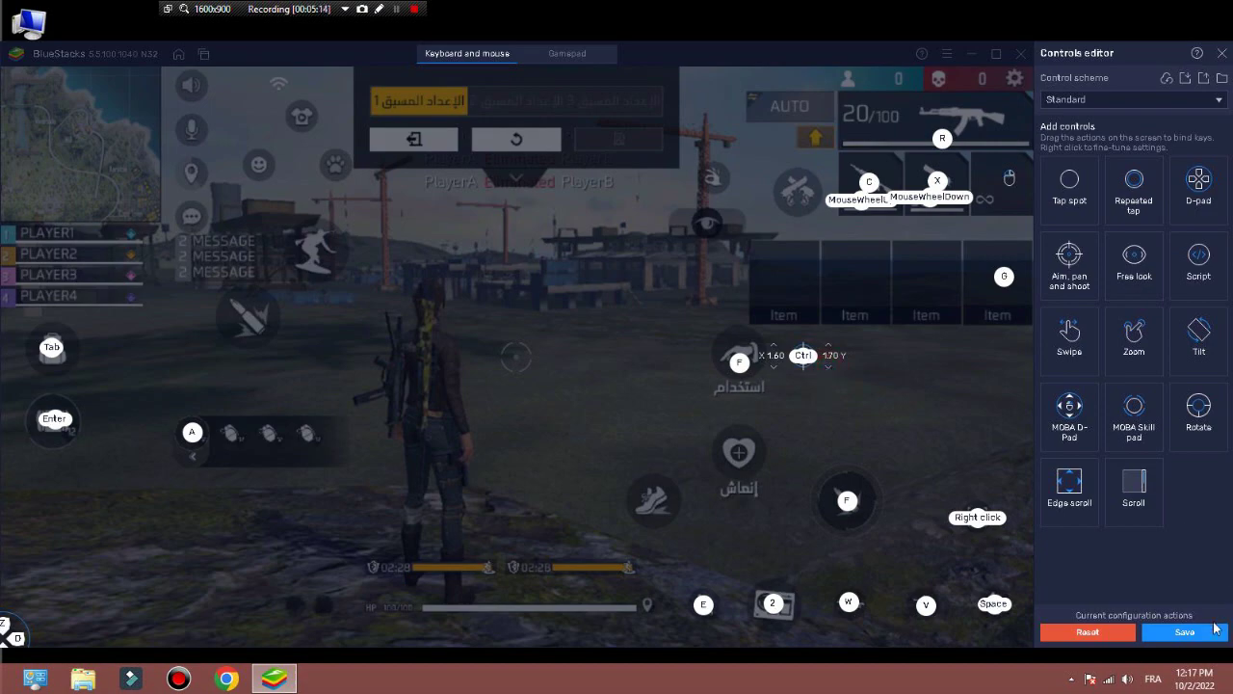
pyautogui.click(1204, 631)
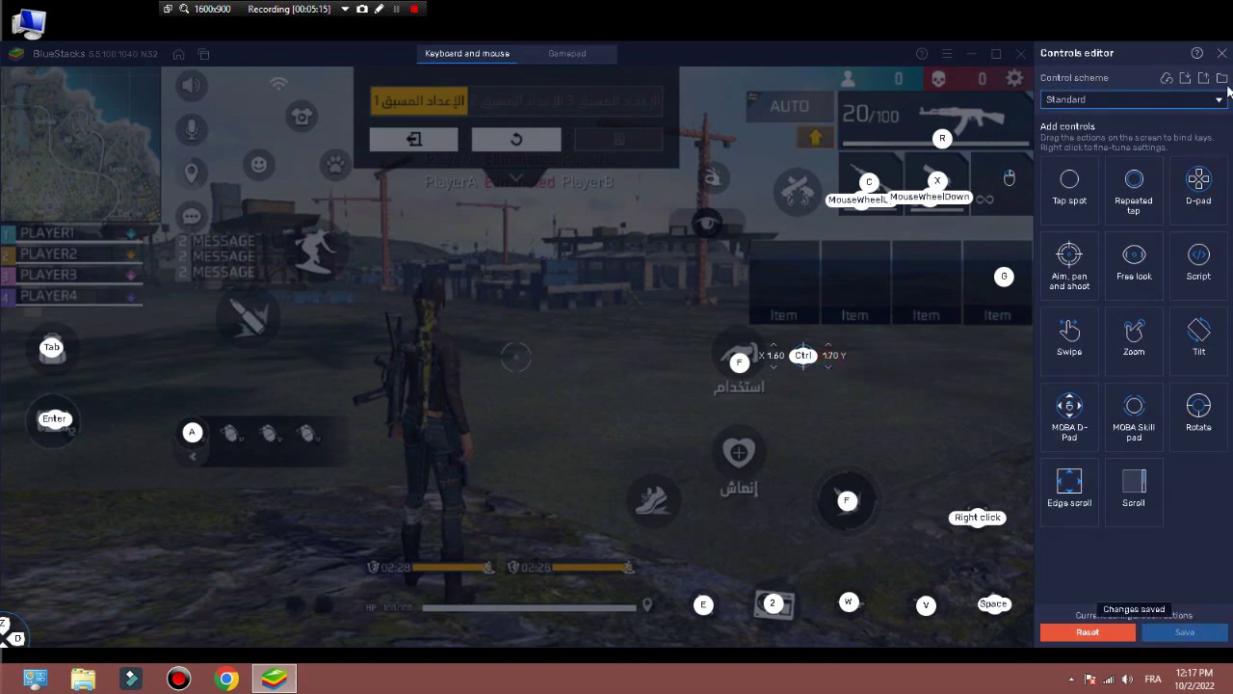
pyautogui.click(1221, 53)
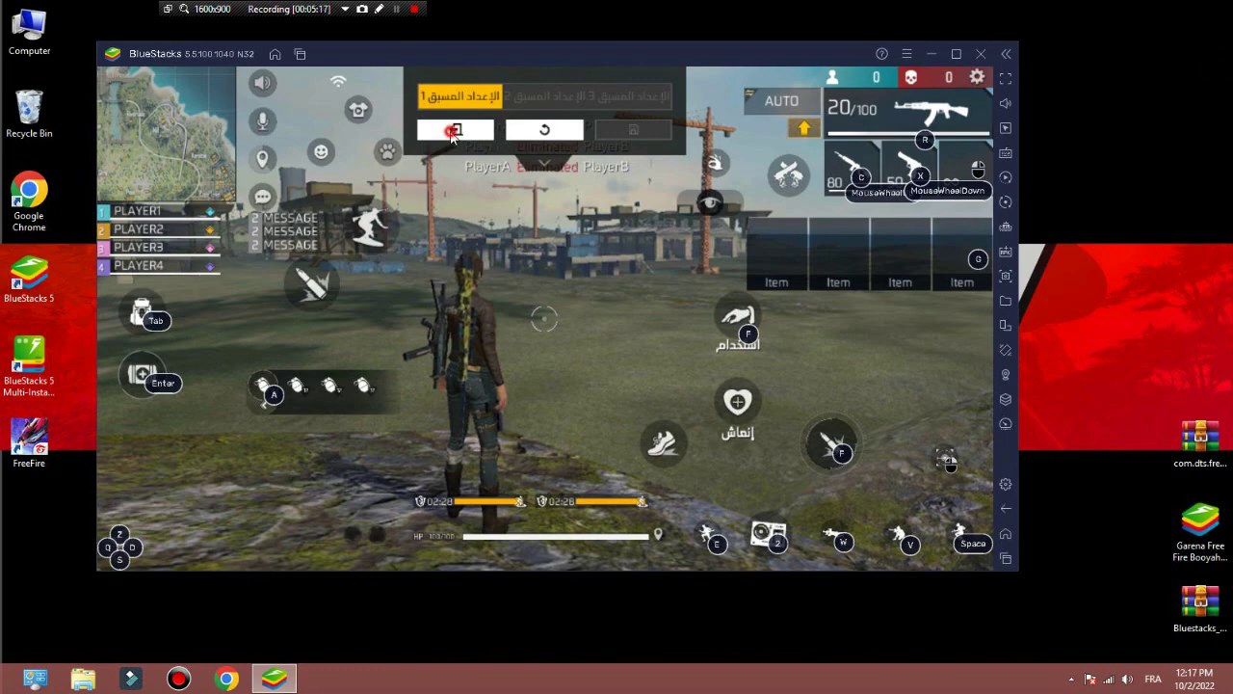
# - Leave the HUD layout and settings for the lobby and open the game mode selection
pyautogui.click(453, 131)
pyautogui.press('Escape')
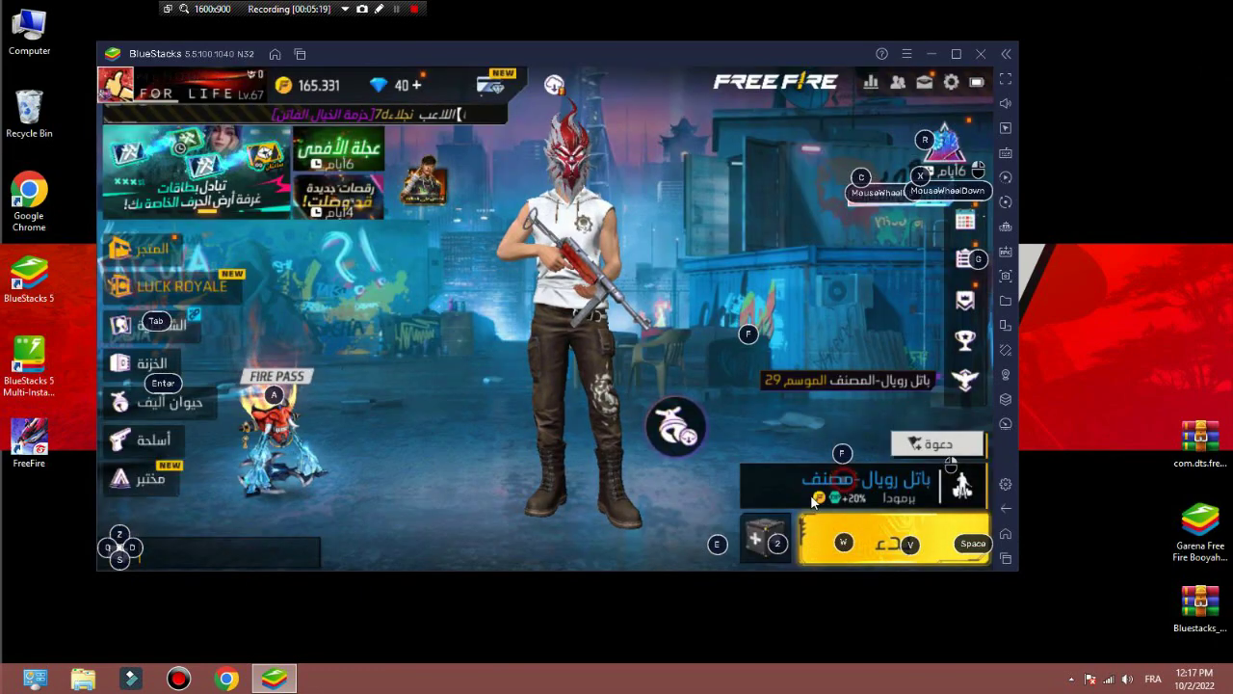
pyautogui.click(812, 502)
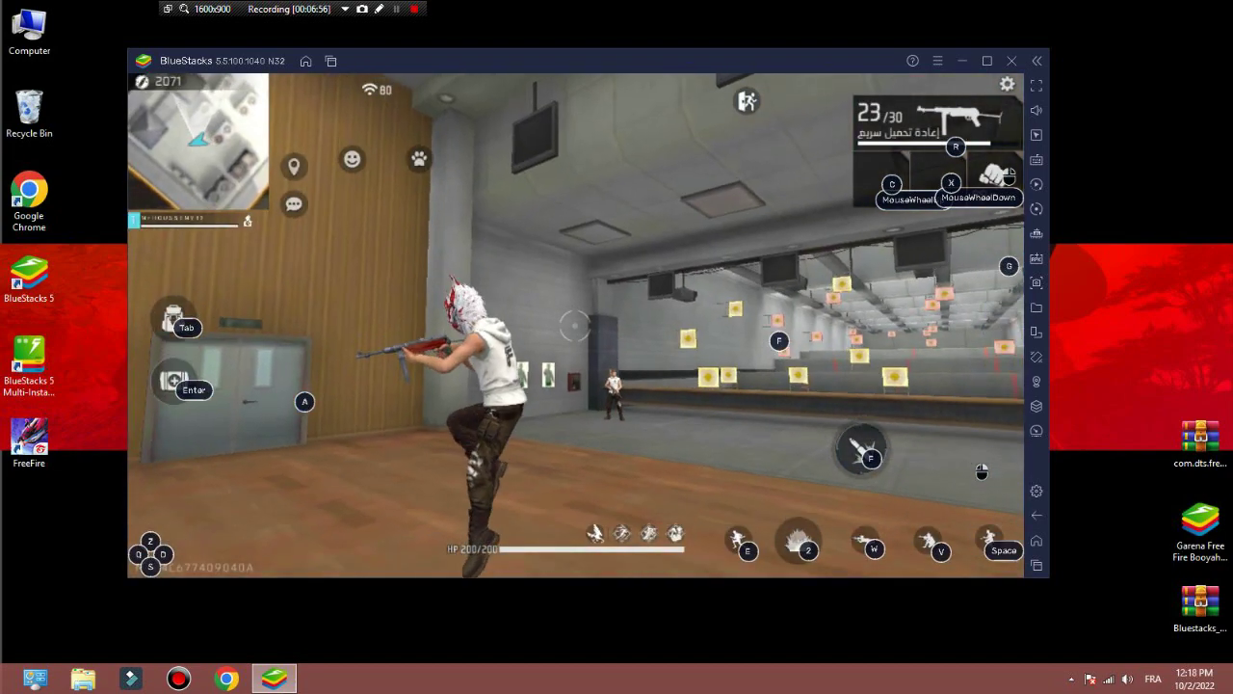
# - Test the key mapping in the training area by aiming and firing at the target dummy and reloading the weapon
pyautogui.click(575, 326)
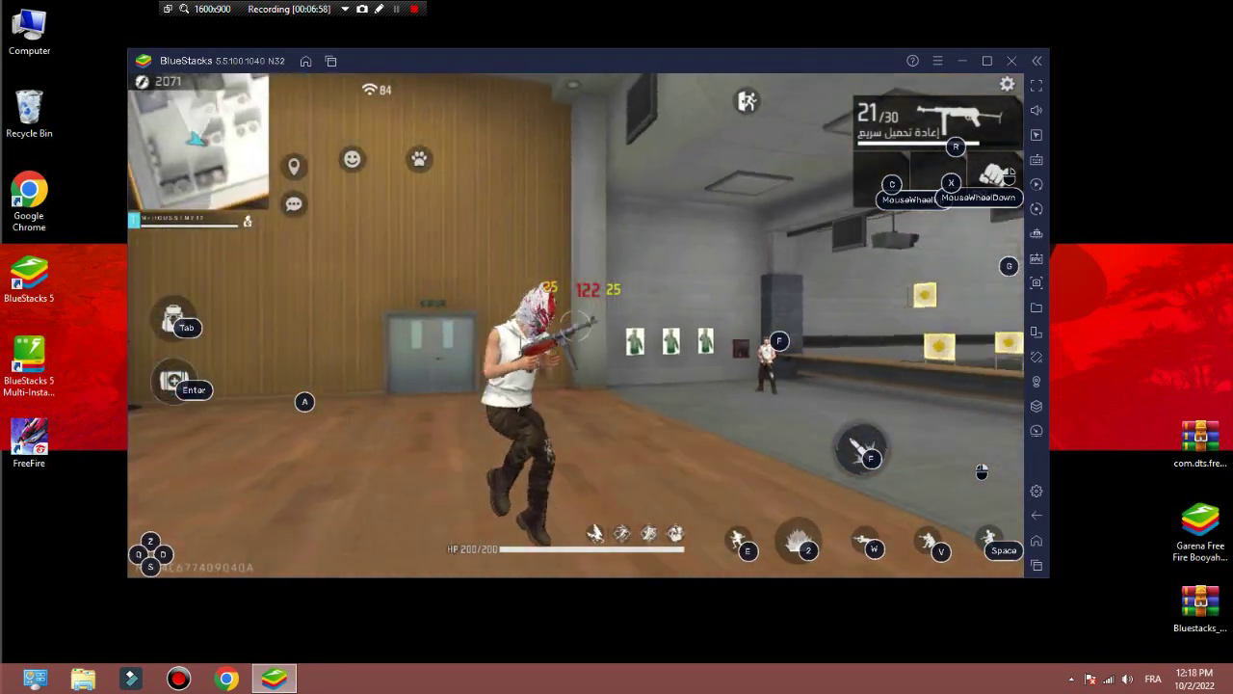
pyautogui.press('r')
pyautogui.click(575, 325)
pyautogui.click(575, 326)
pyautogui.click(575, 326)
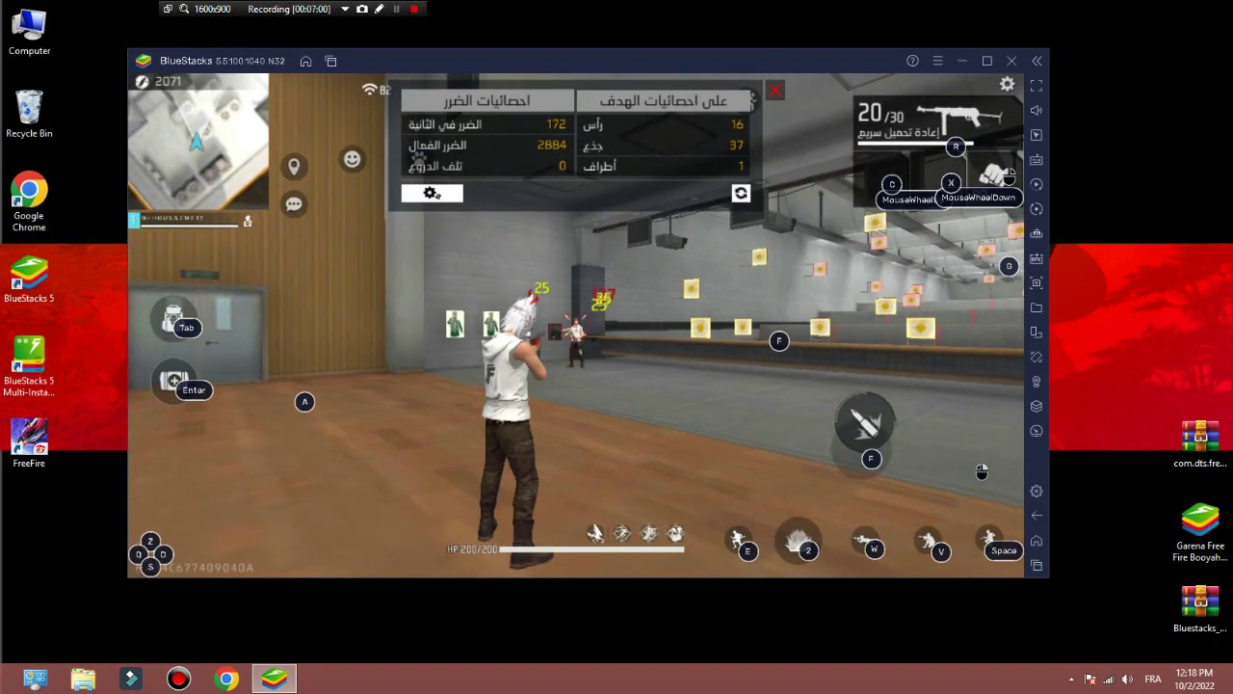
pyautogui.click(575, 326)
pyautogui.click(575, 326)
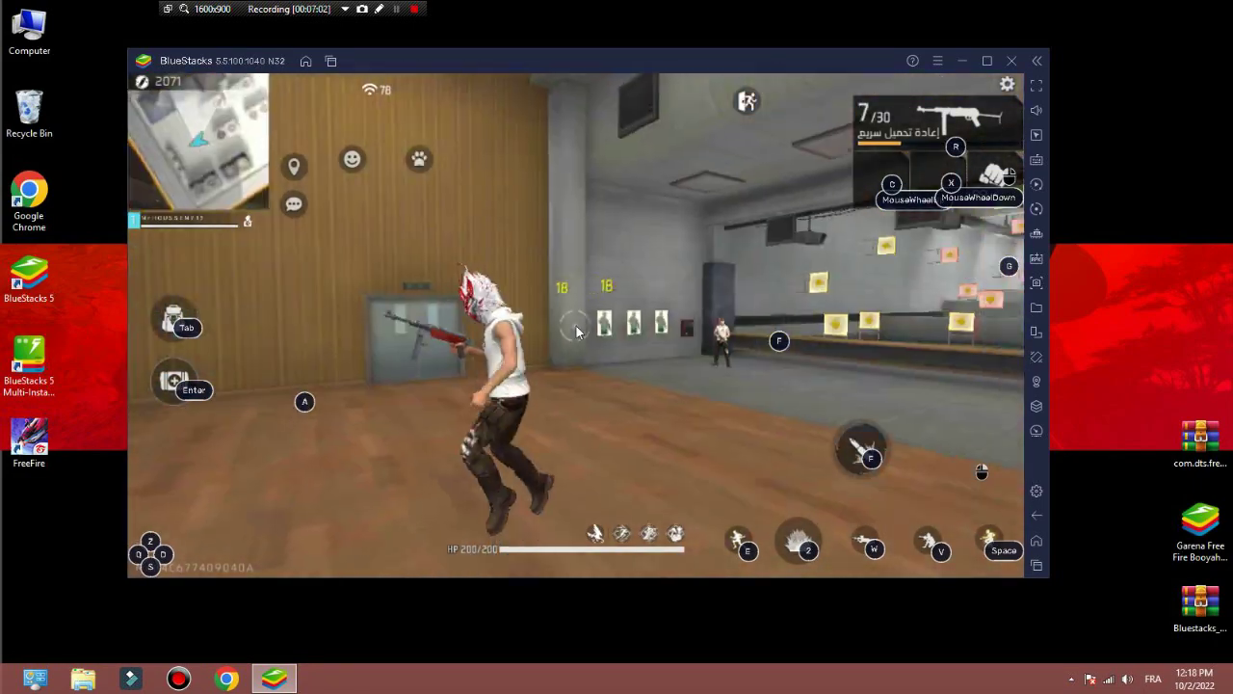
pyautogui.press('r')
pyautogui.click(575, 325)
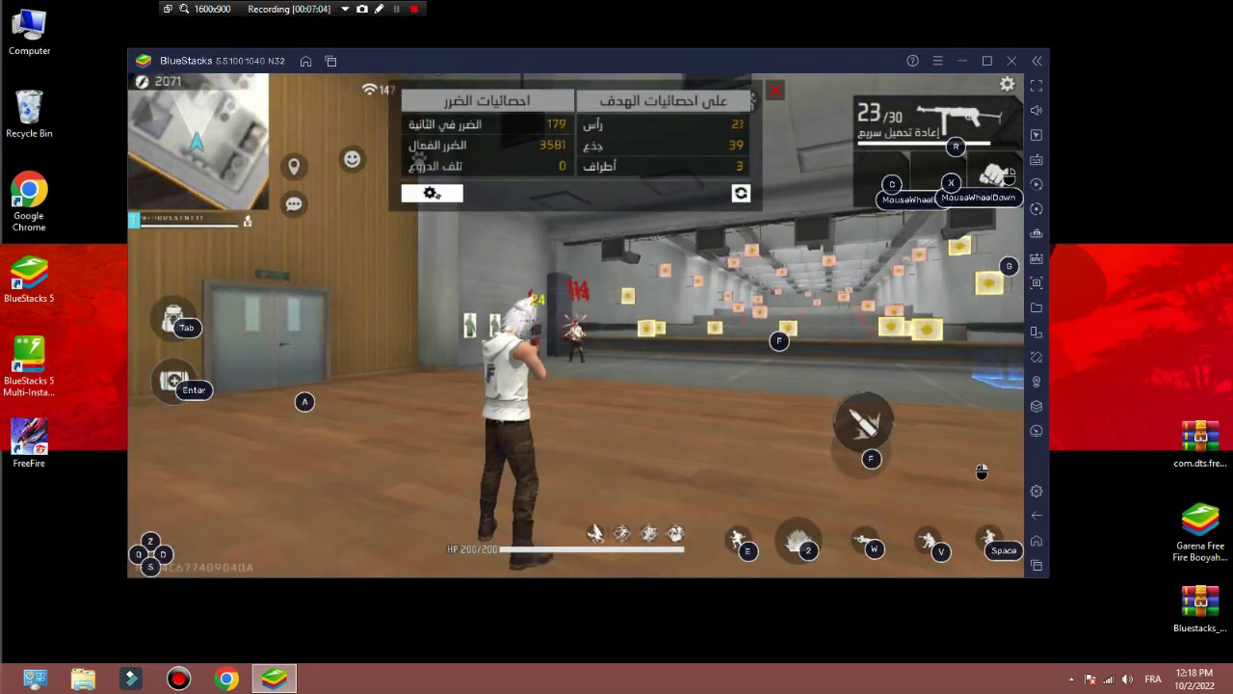
pyautogui.click(575, 326)
pyautogui.click(575, 326)
pyautogui.click(575, 325)
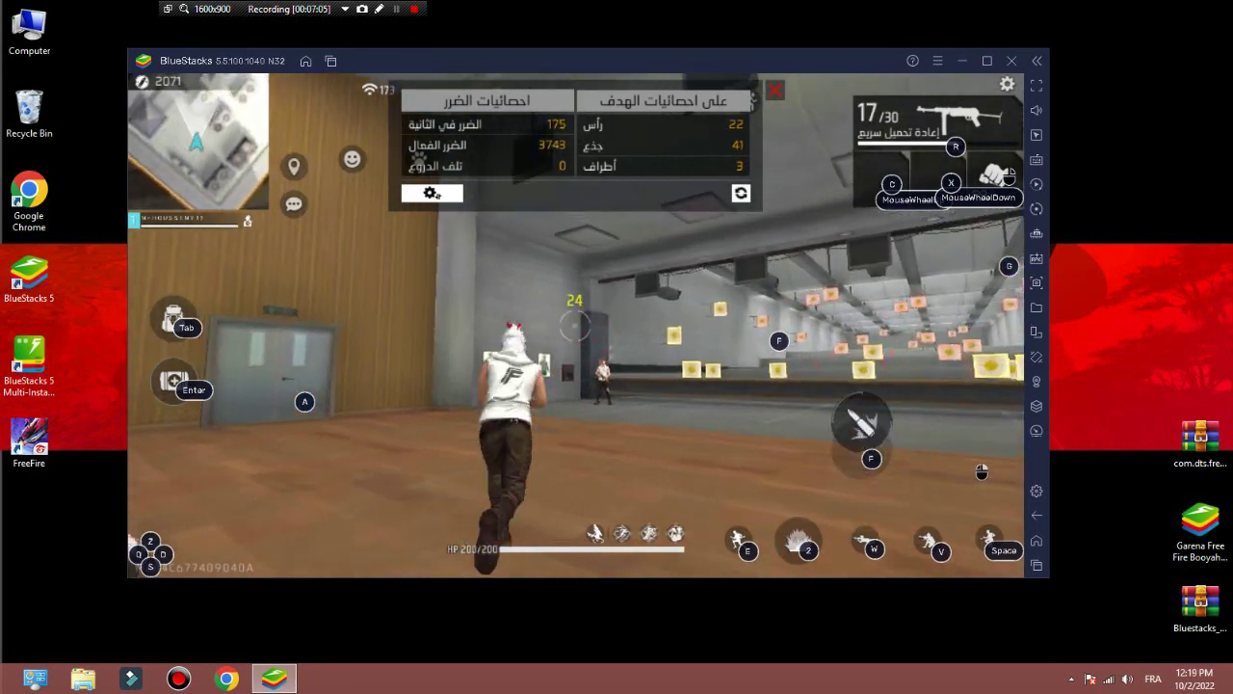